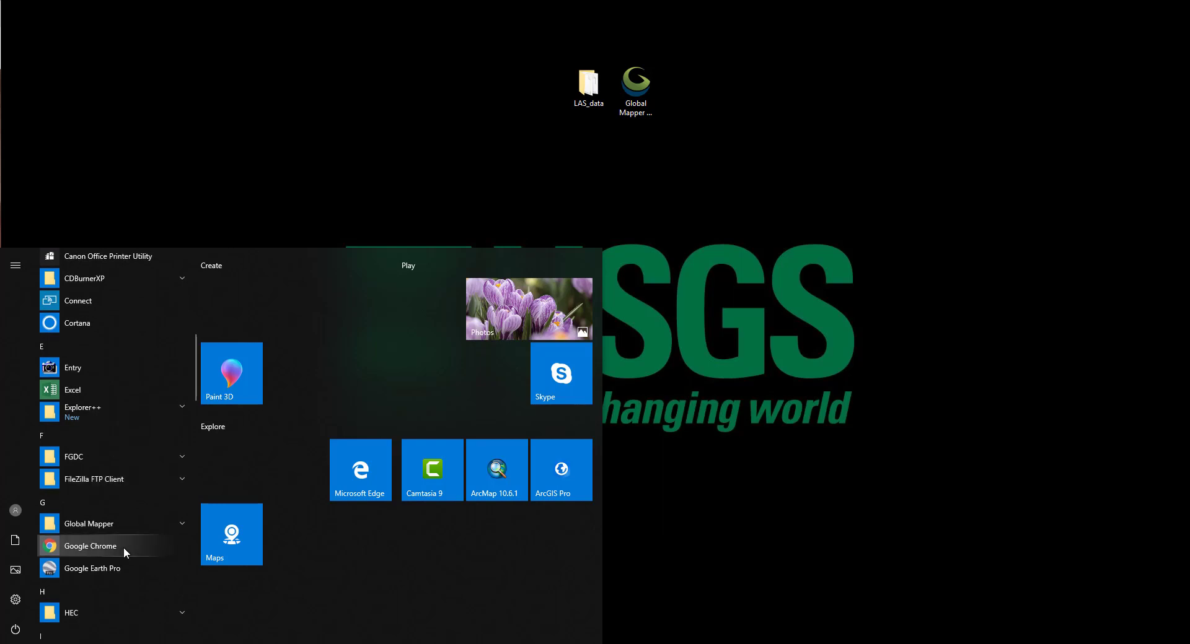
Step: Launch Global Mapper 20 (64-bit) and check the Global Mapper and LIDAR Module activation in the License Manager
left_click(181, 519)
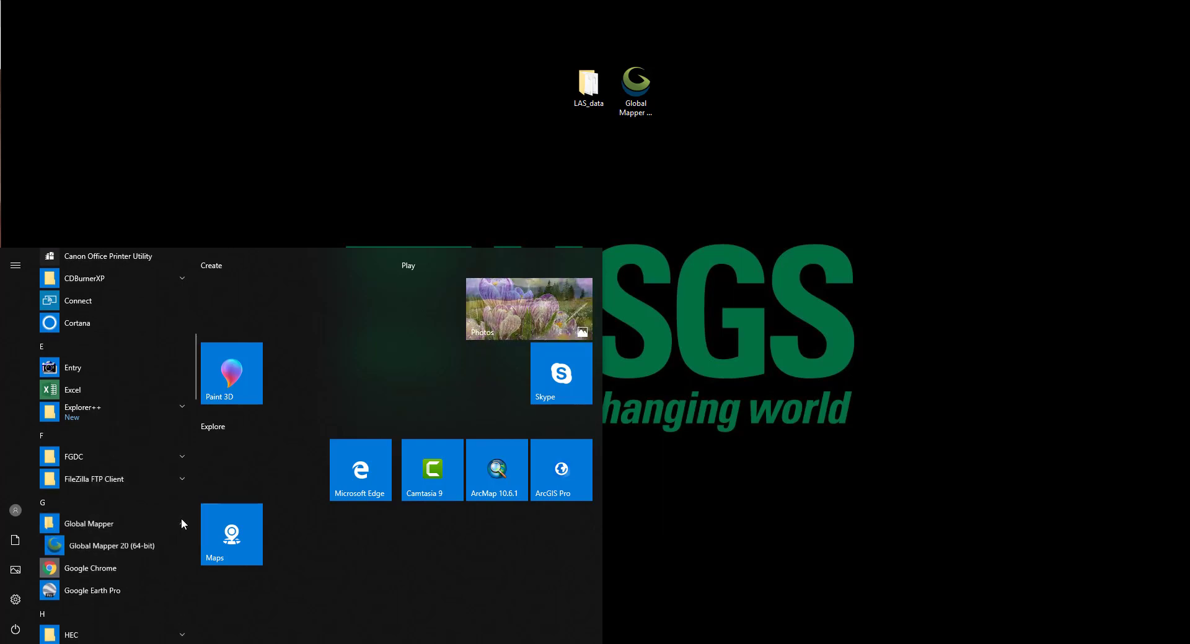
left_click(119, 546)
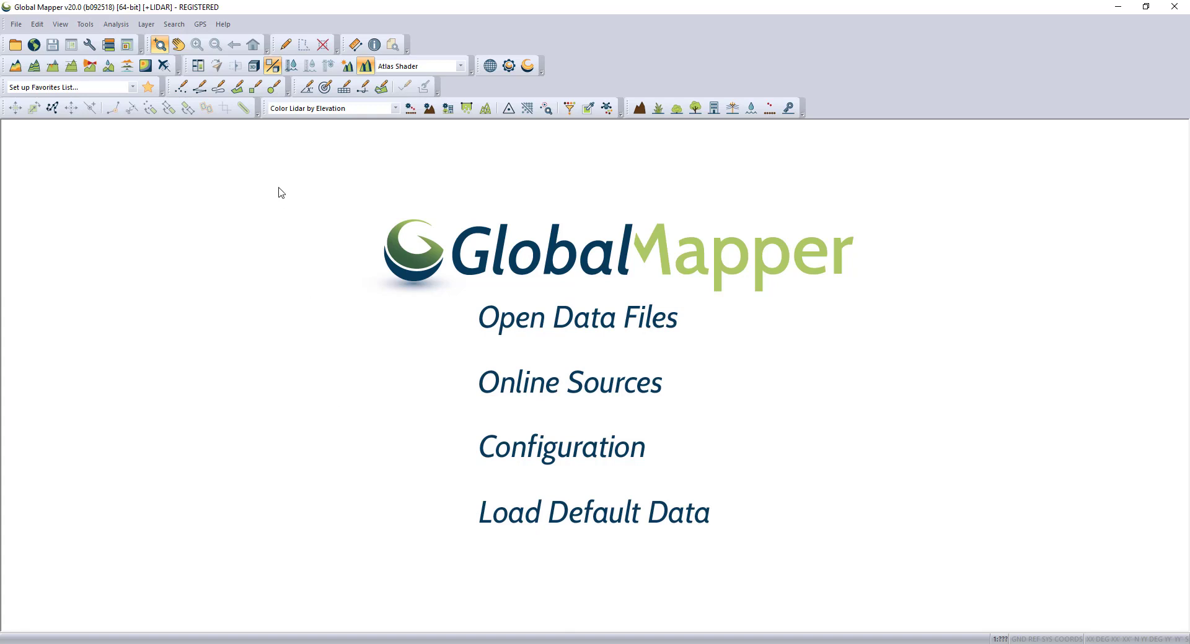
left_click(224, 25)
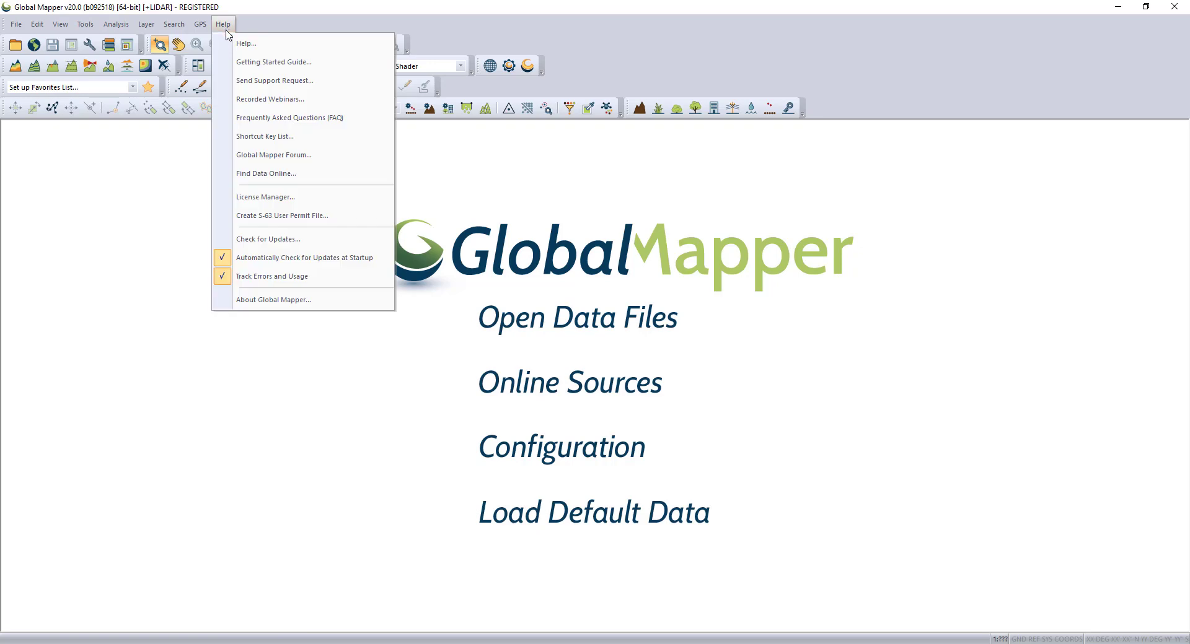
left_click(275, 198)
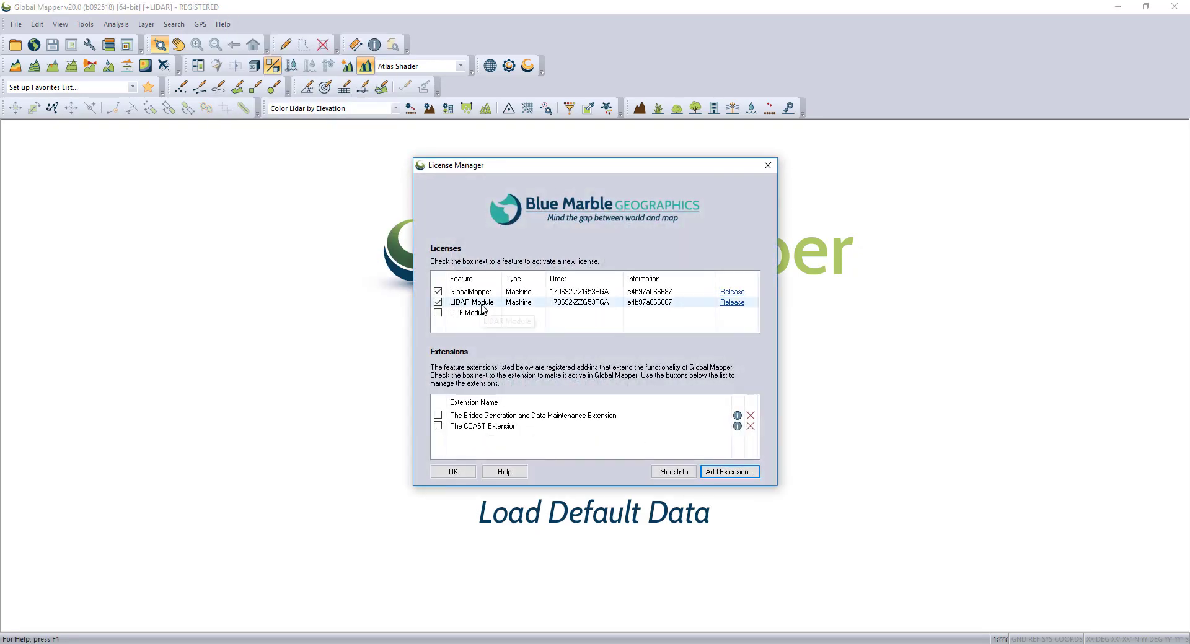
left_click(453, 475)
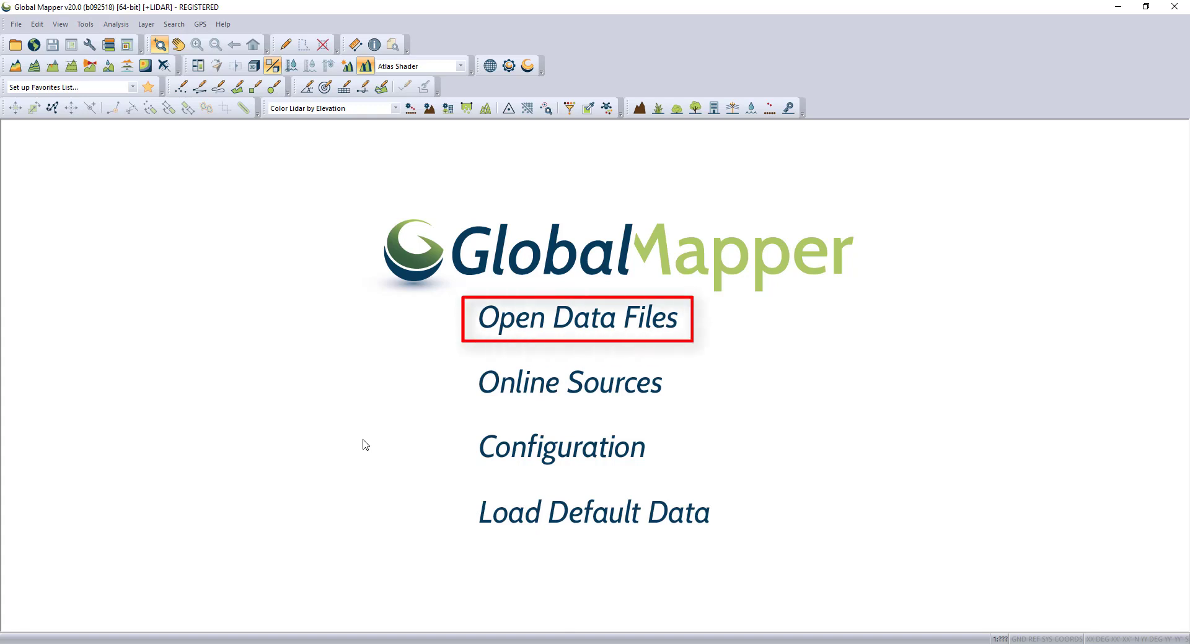
Step: Open the lidar file USGS_LPC_CO_SoPlatteRiver_Lot5_2013_13SDD480395_LAS_2015.las from the LAS_data folder
left_click(17, 26)
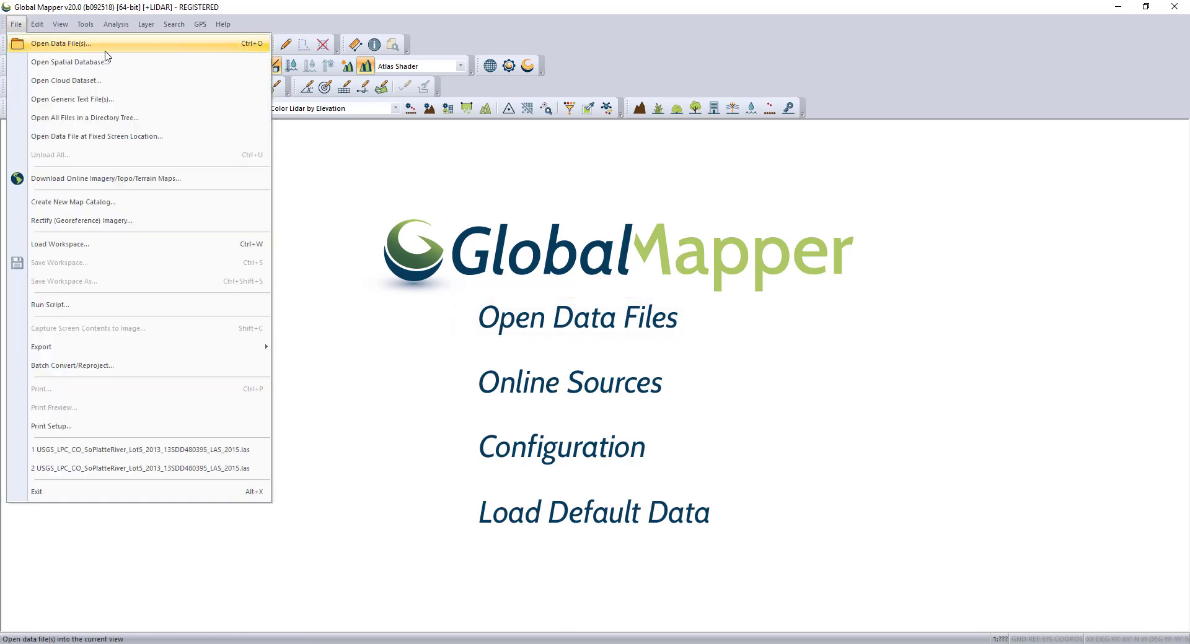
left_click(303, 173)
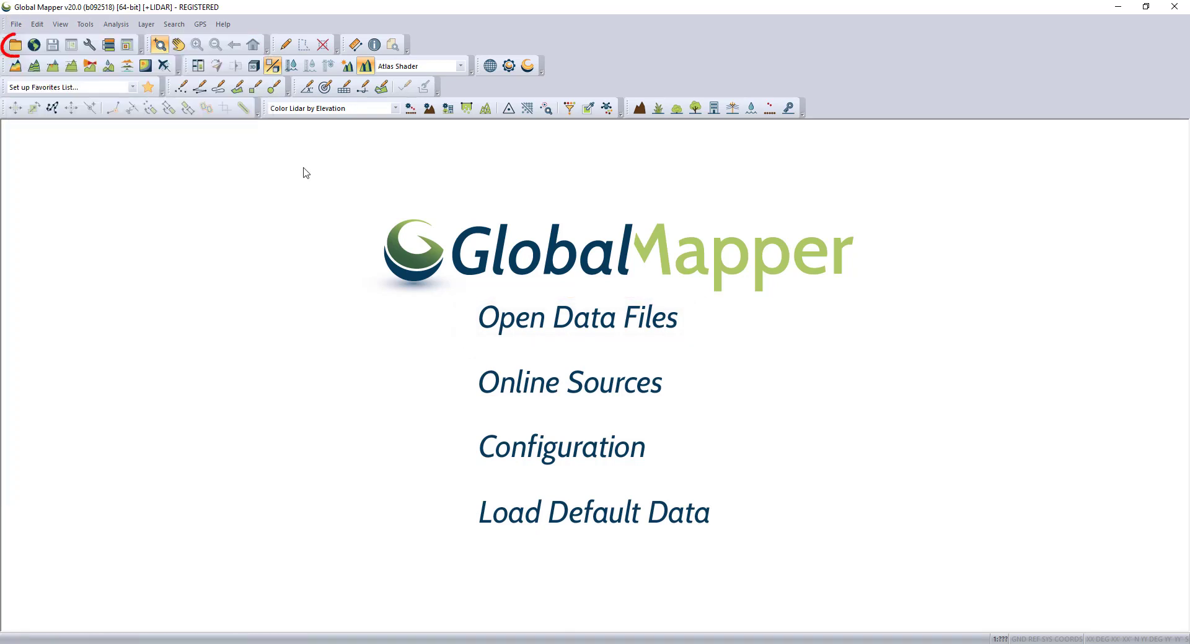
left_click(531, 329)
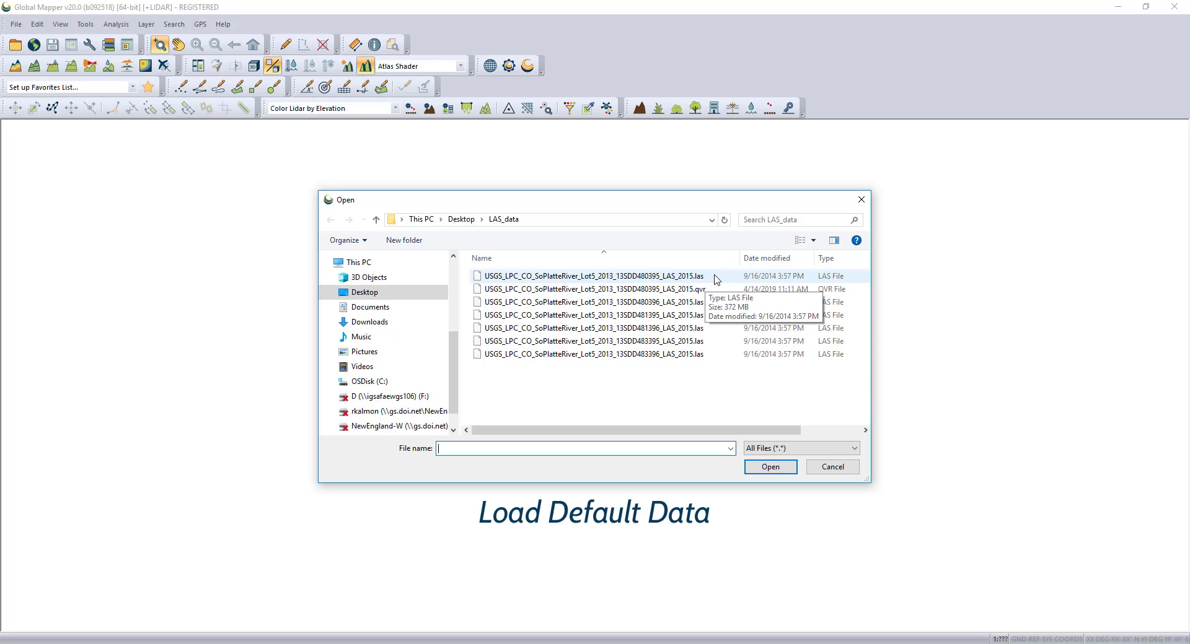
left_click(706, 277)
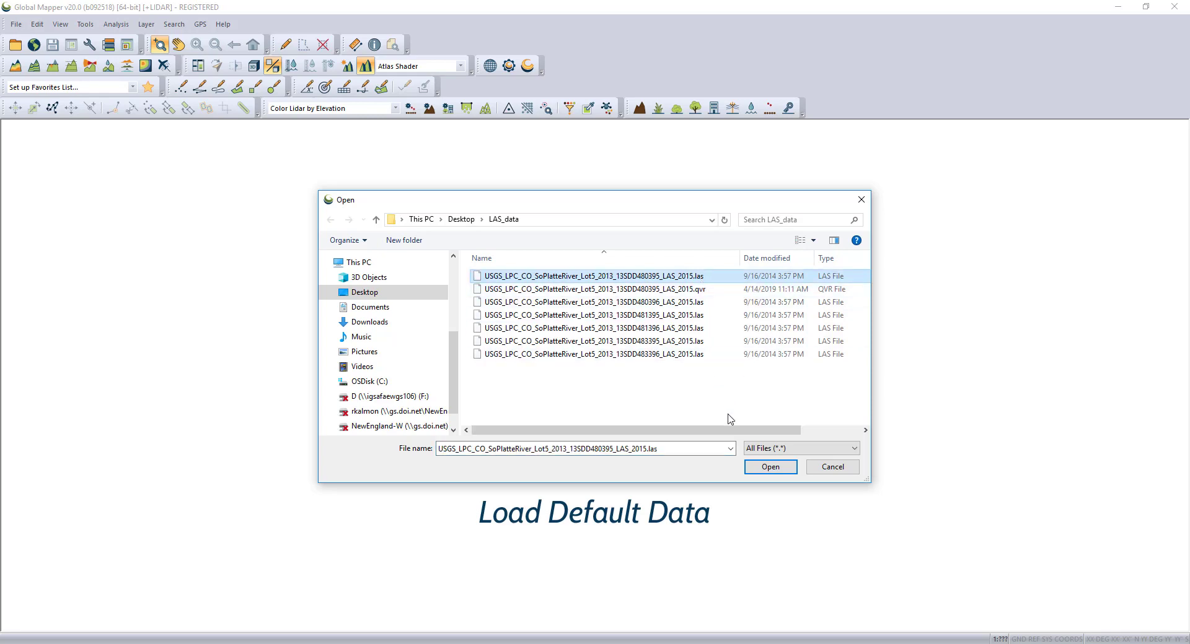
left_click(753, 470)
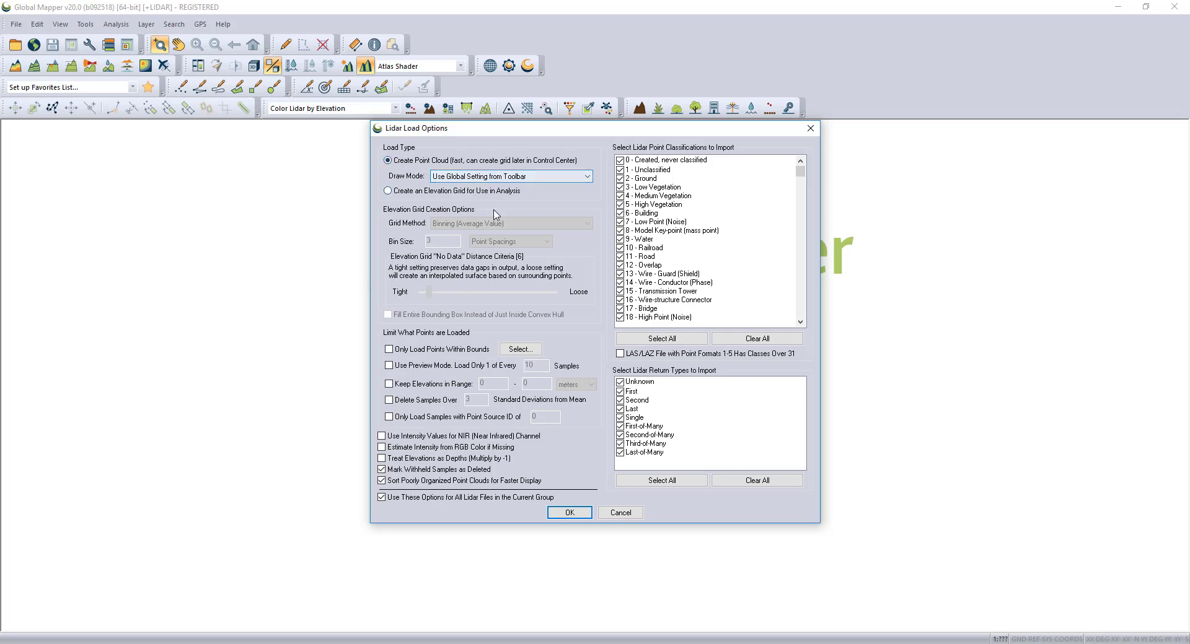
Step: Load the lidar file as a point cloud with all point classifications and all return types included
left_click(655, 343)
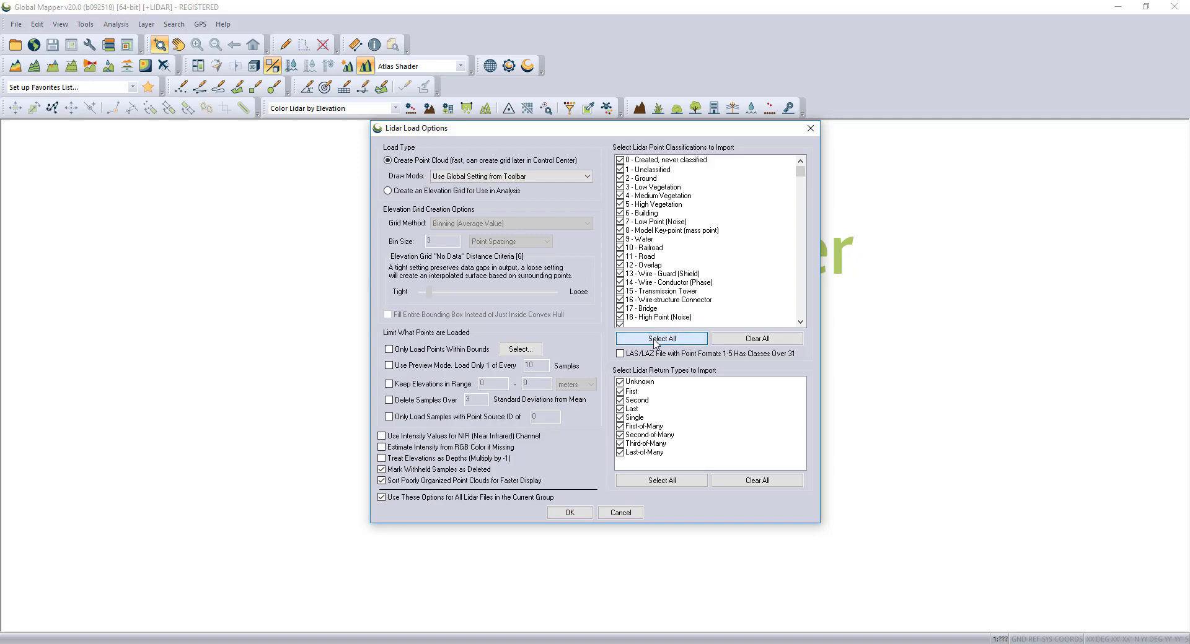
left_click(669, 481)
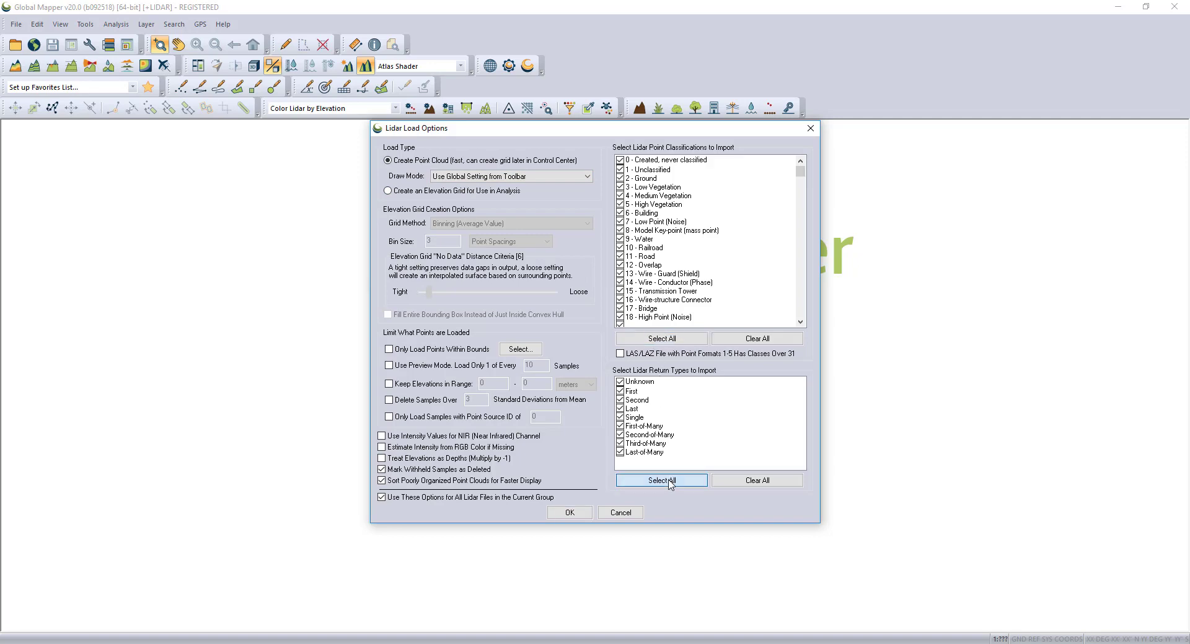
left_click(582, 513)
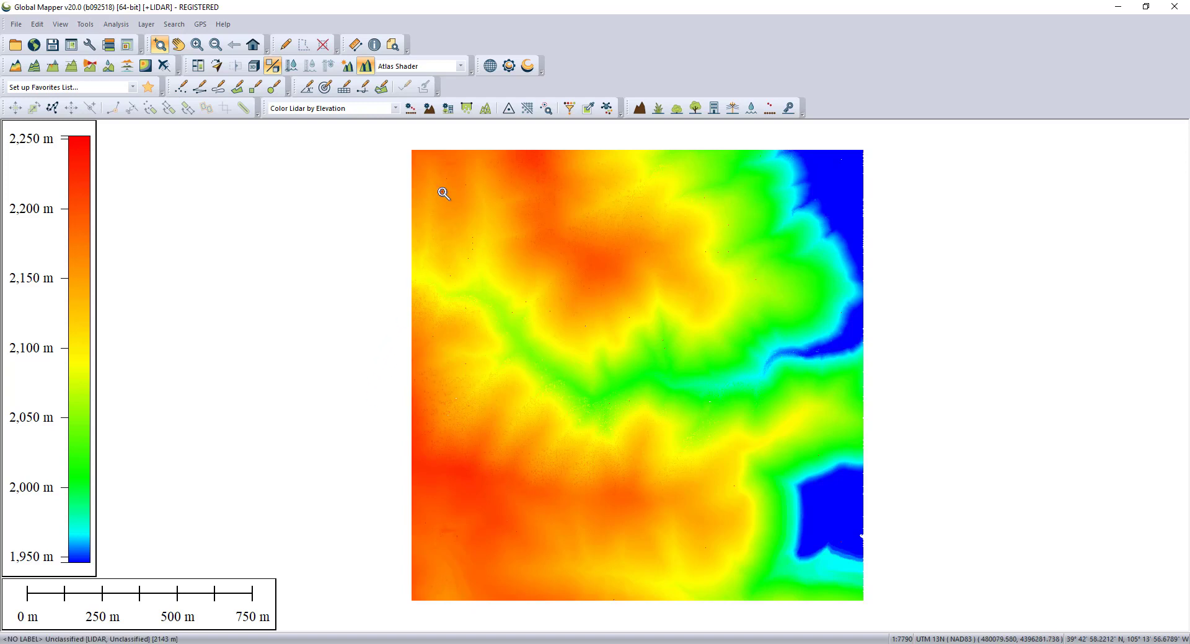
Step: Review the available elevation shaders and lidar coloring modes, keeping Atlas Shader and Color Lidar by Elevation
left_click(462, 67)
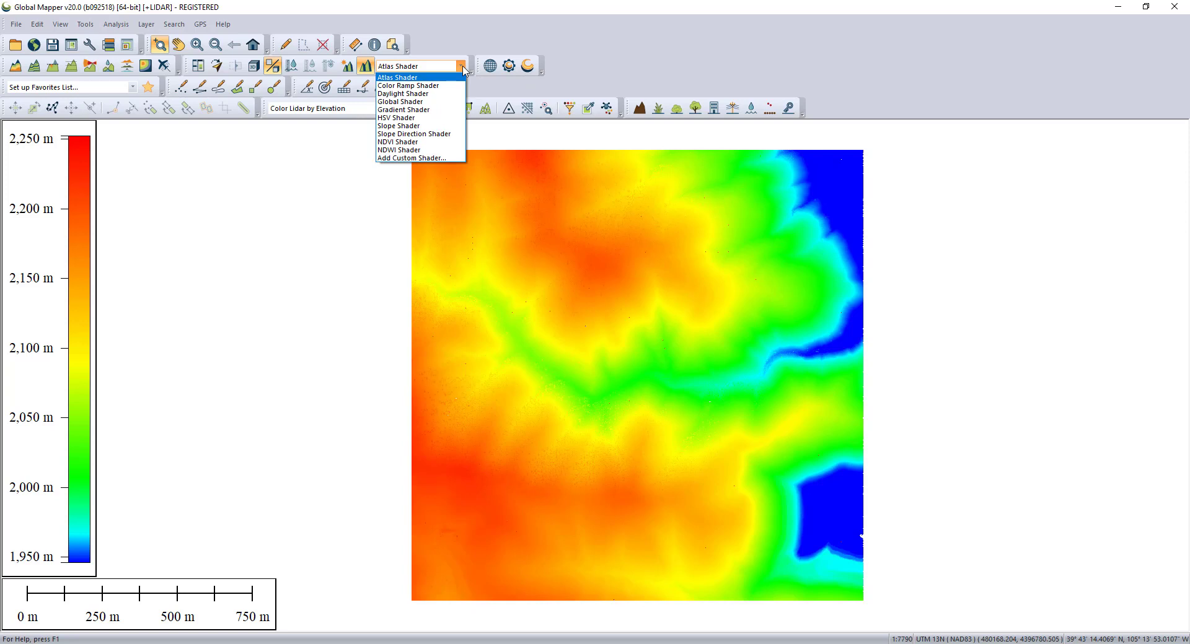
left_click(462, 67)
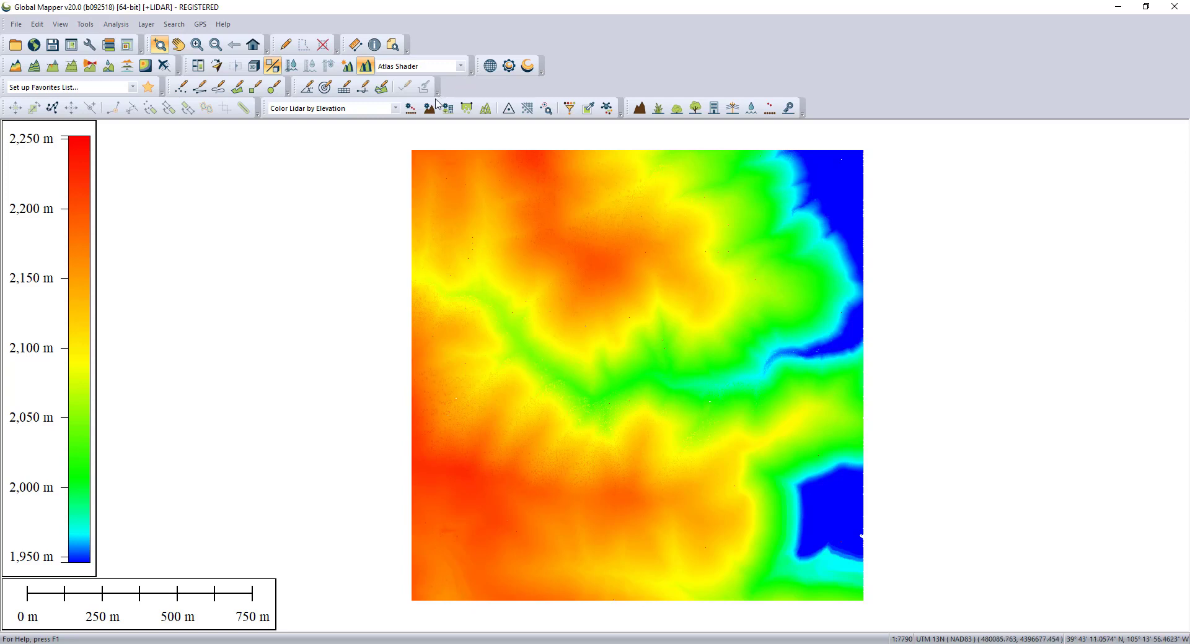
left_click(396, 109)
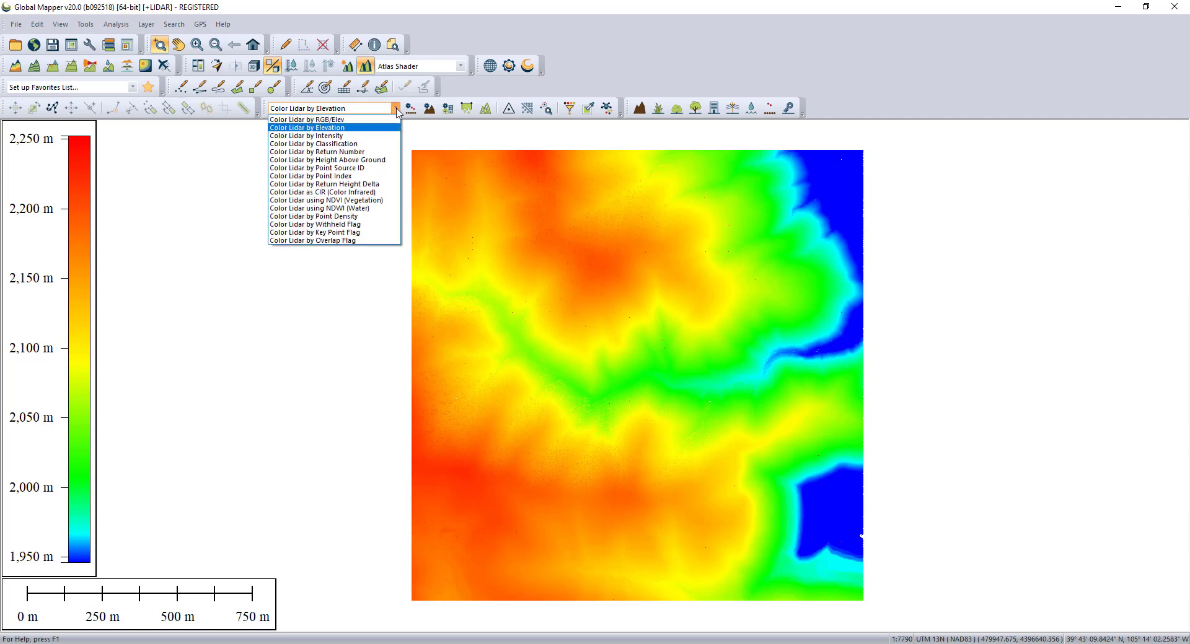
left_click(336, 128)
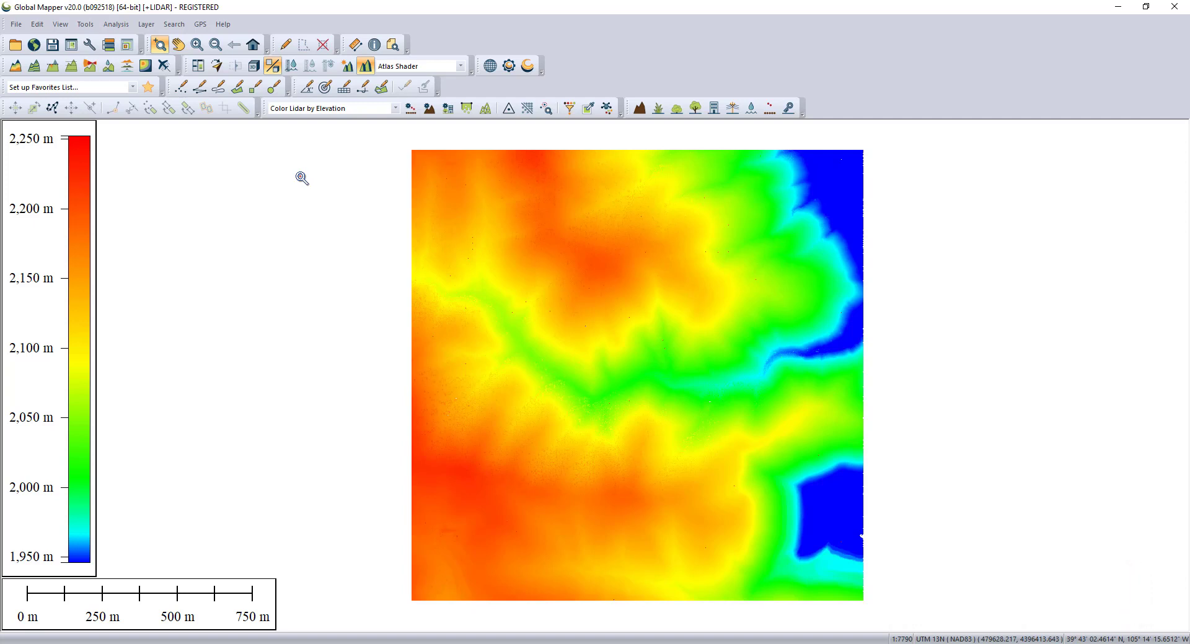
Step: Show the Control Center and zoom the map view to a scale of 1:20000
left_click(109, 46)
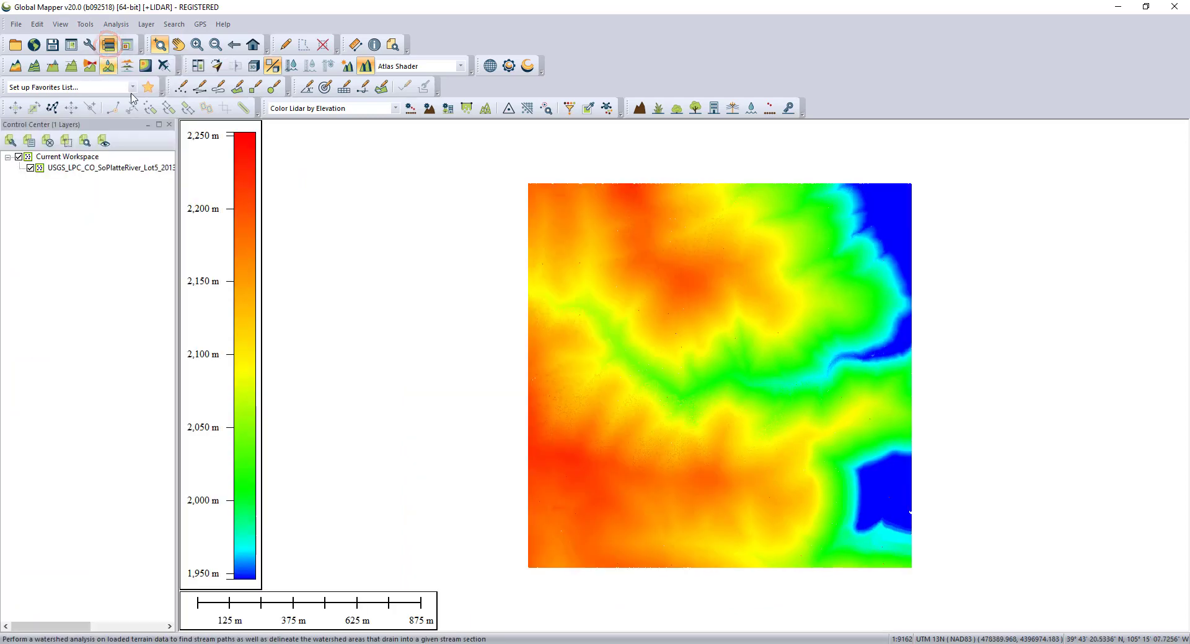
right_click(342, 608)
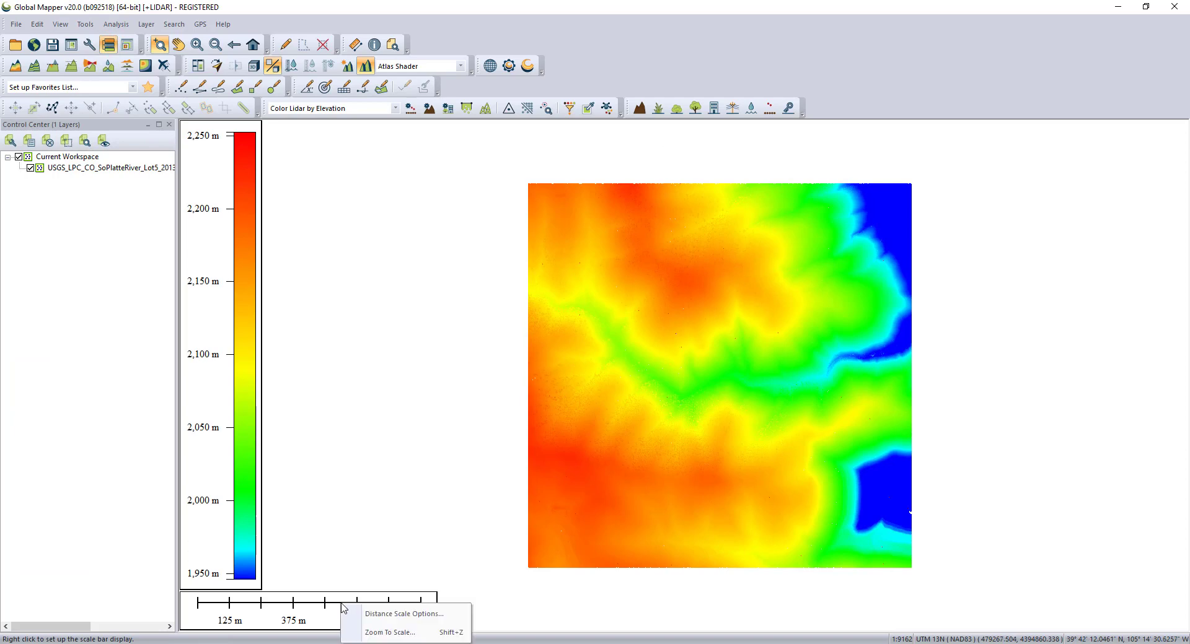
left_click(373, 632)
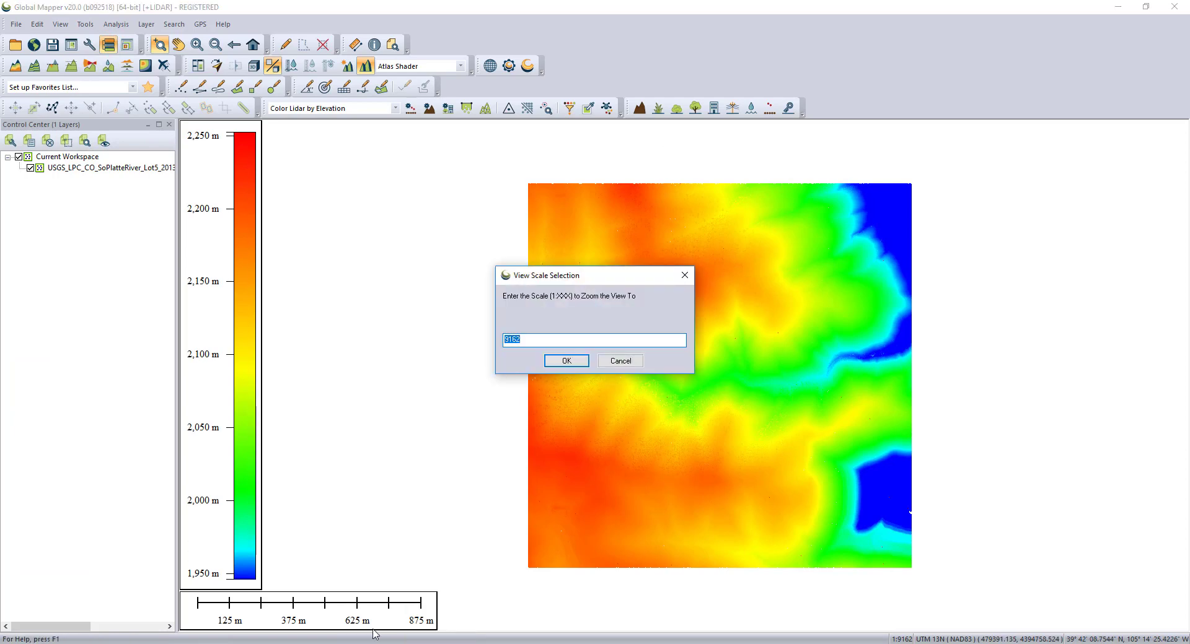
type("20000")
left_click(560, 362)
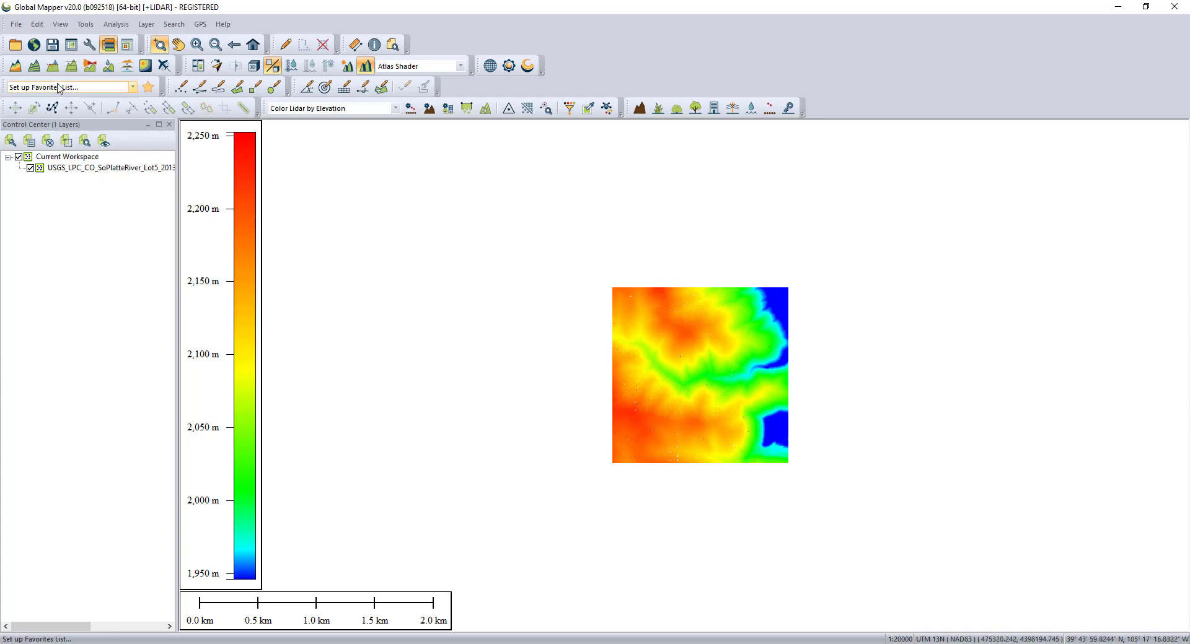
Step: Add the World Imagery online source for the current screen bounds and reorder it to draw beneath the lidar layer
left_click(34, 45)
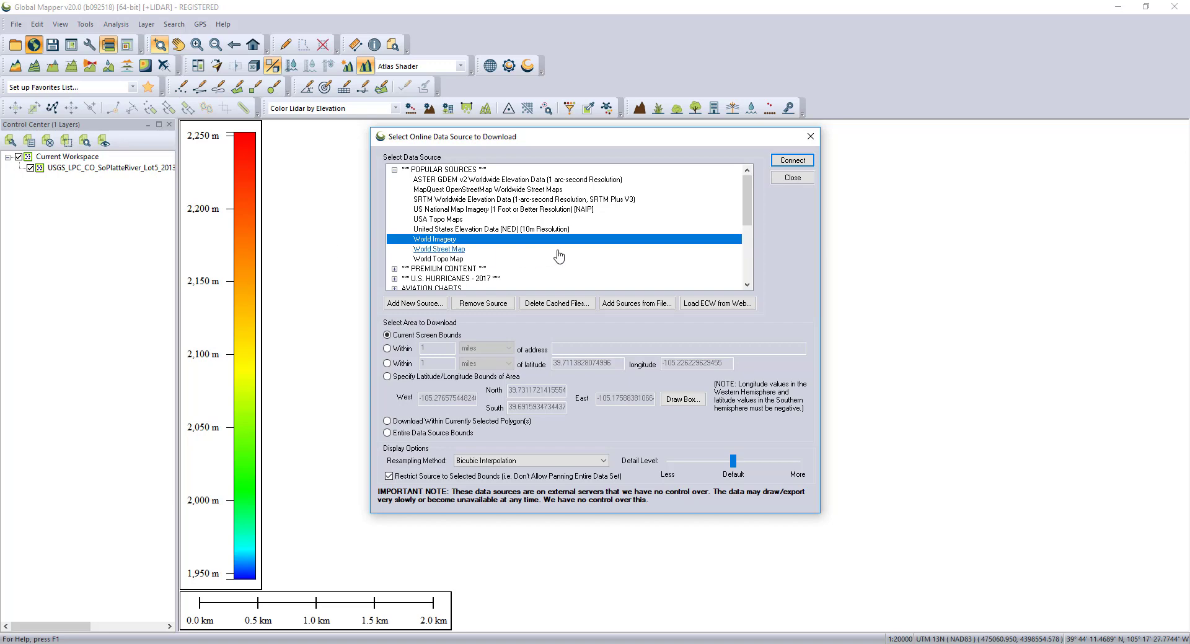
mouse_move(747, 217)
left_mouse_down()
mouse_move(750, 273)
mouse_move(750, 215)
left_mouse_up()
left_click(812, 163)
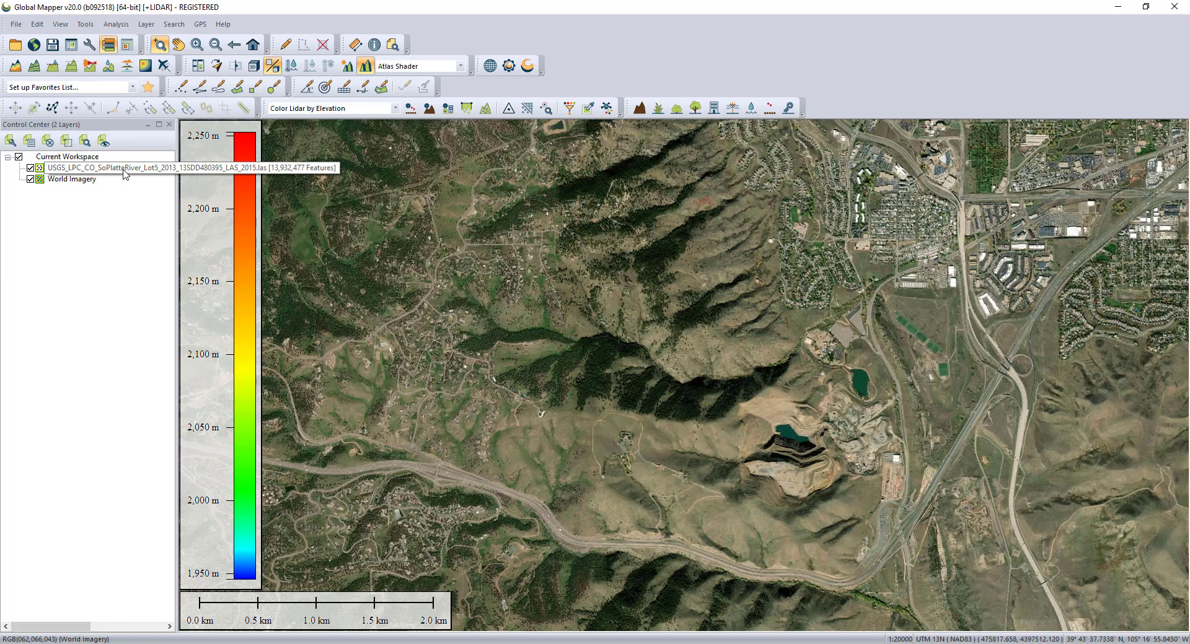
left_click(76, 182)
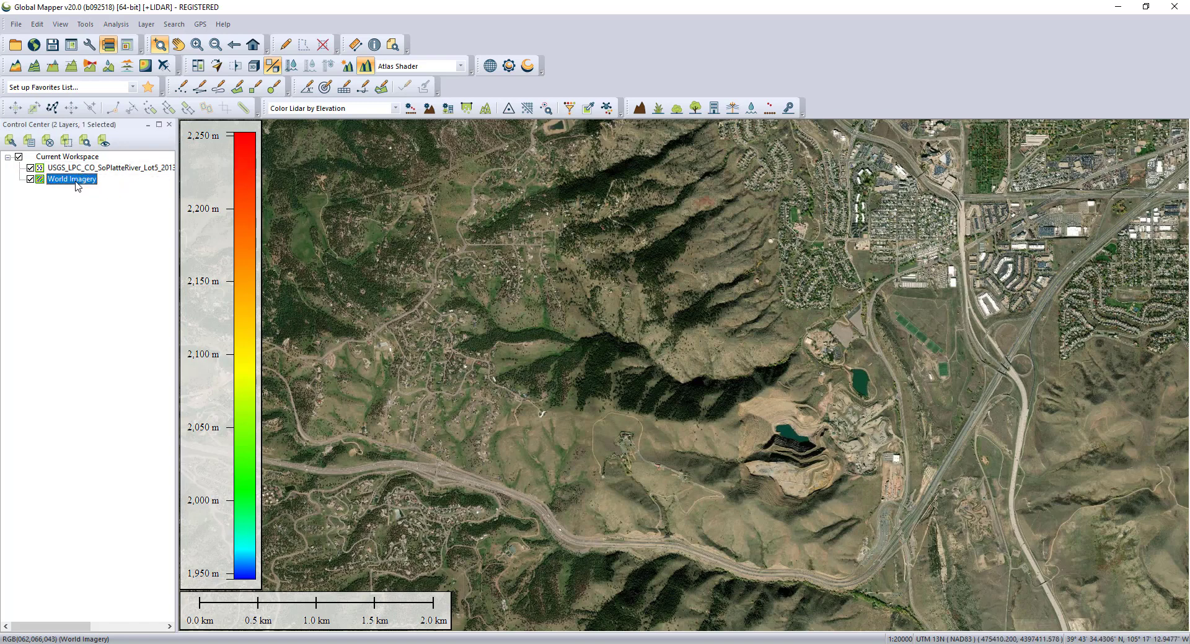
left_click_drag(75, 182, 77, 169)
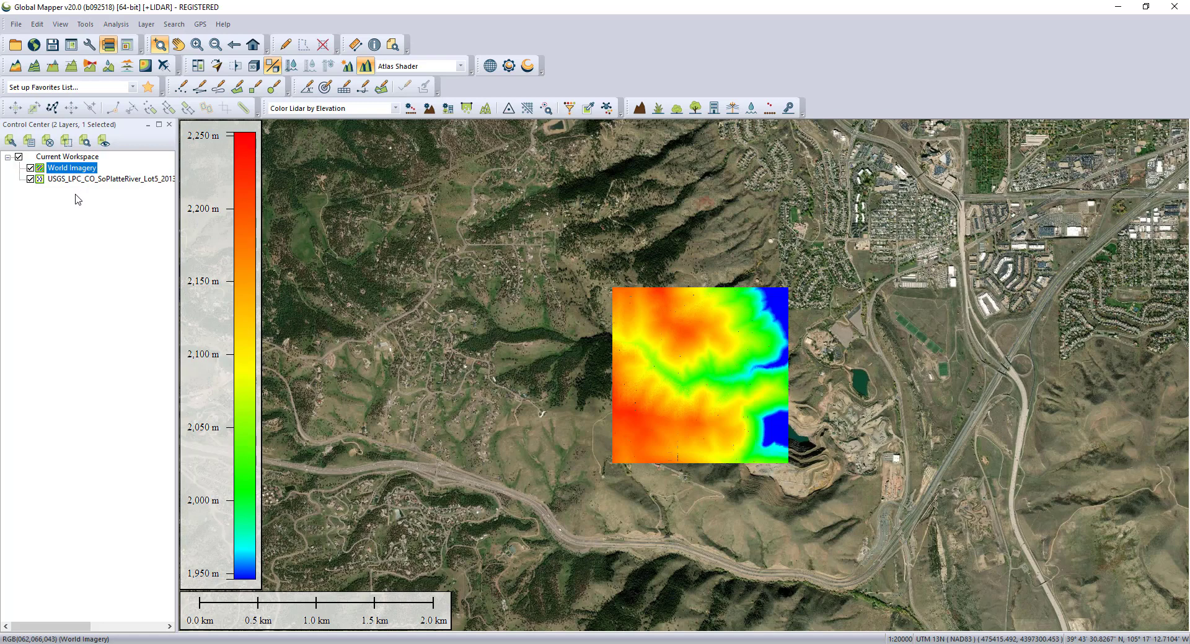
Step: Hide the World Imagery layer and zoom the map to the extent of the lidar layer
left_click(31, 168)
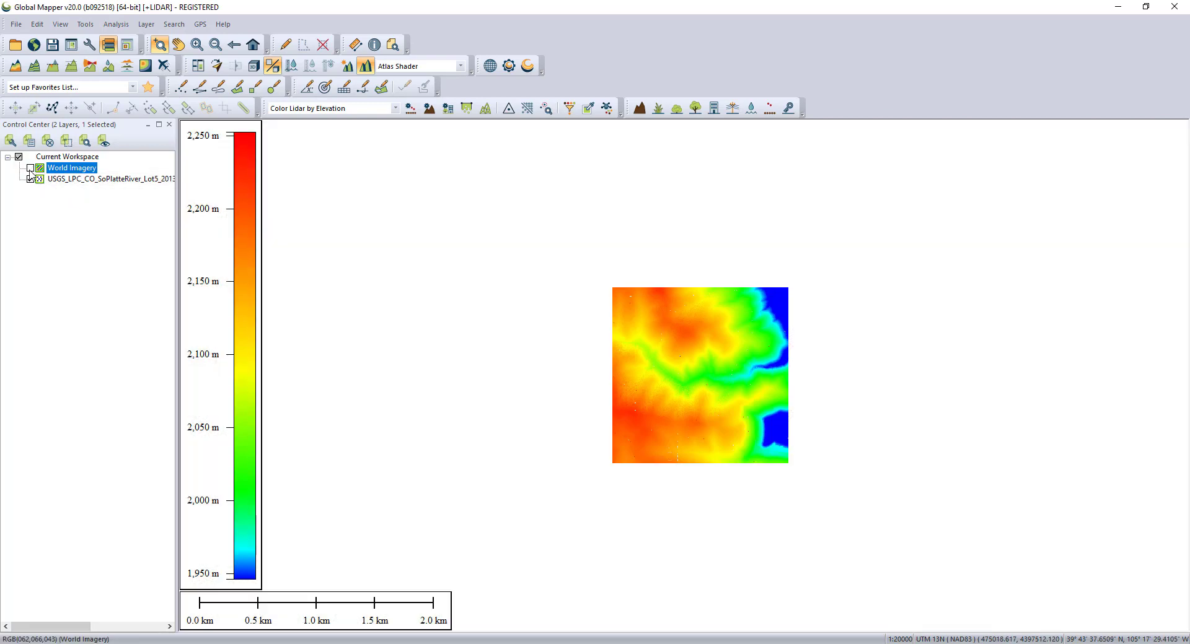
right_click(108, 179)
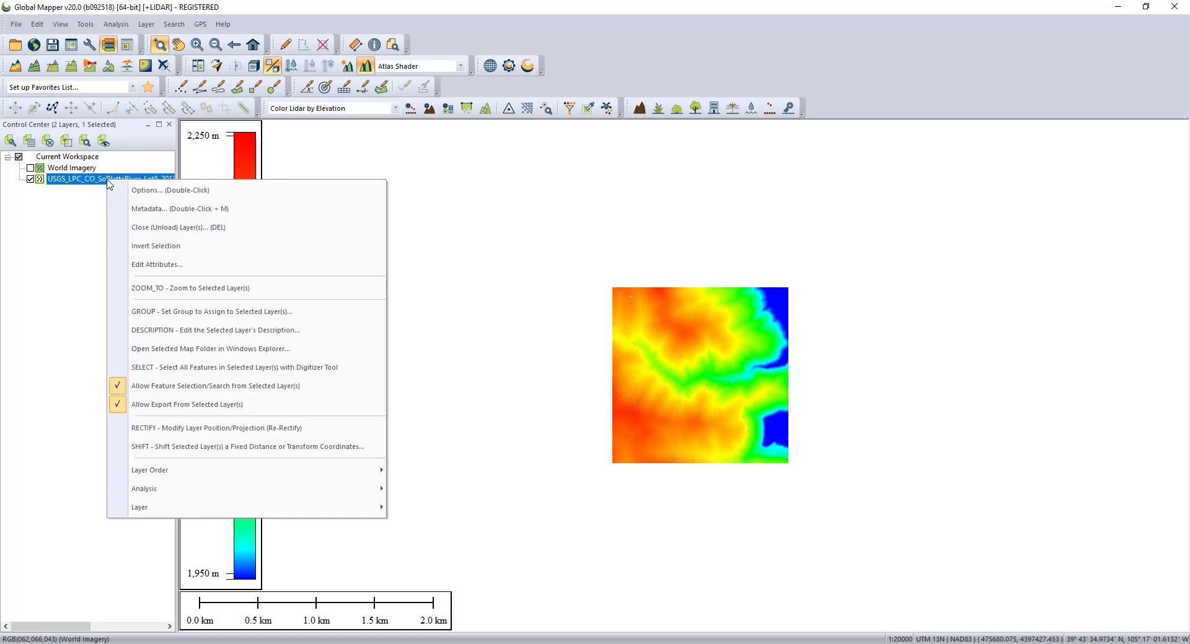
left_click(162, 288)
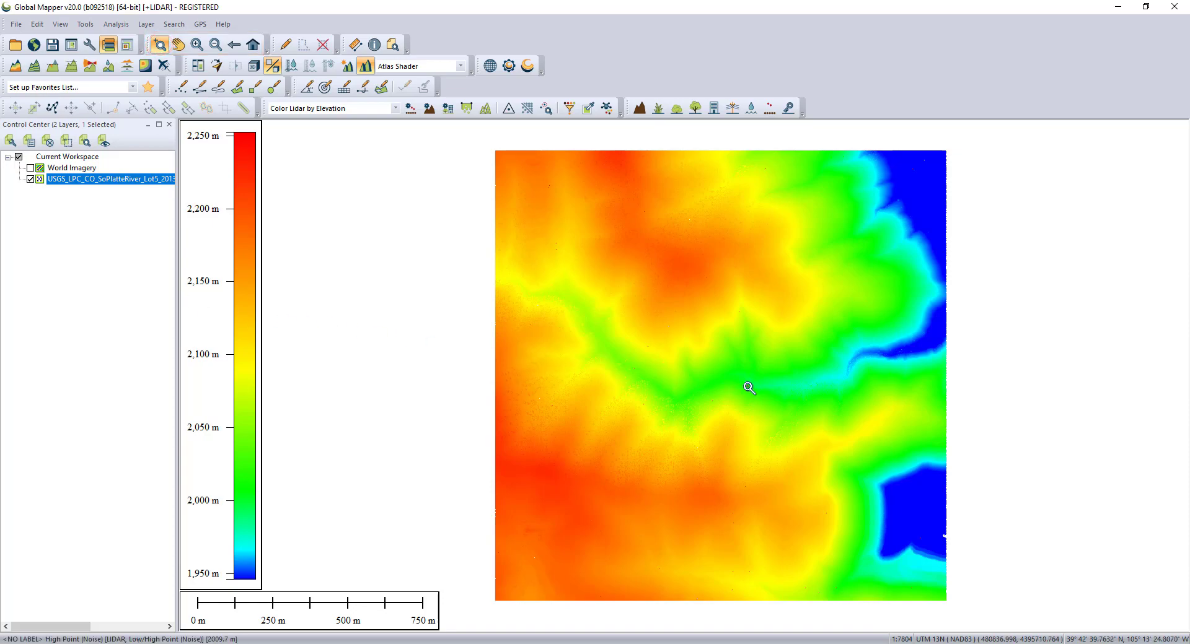
Step: Examine the lidar point cloud at close range across the middle and edges of the tile, and return to a wider view
scroll(753, 388, "up", 3)
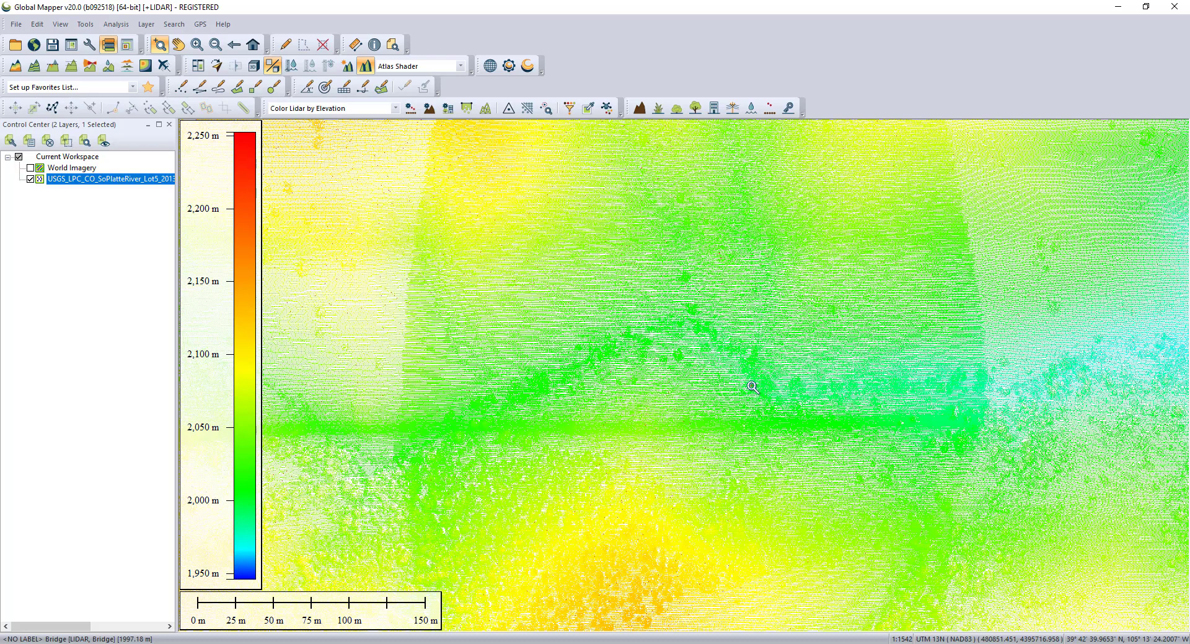
scroll(753, 387, "down", 4)
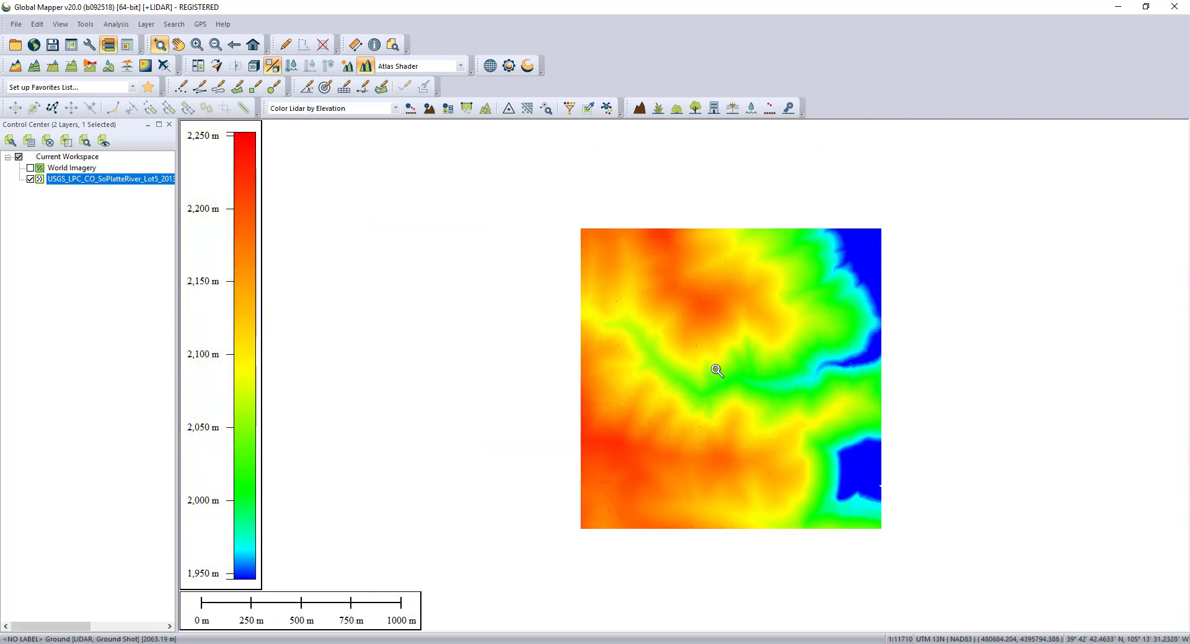
left_click_drag(665, 328, 763, 433)
left_click_drag(519, 308, 700, 462)
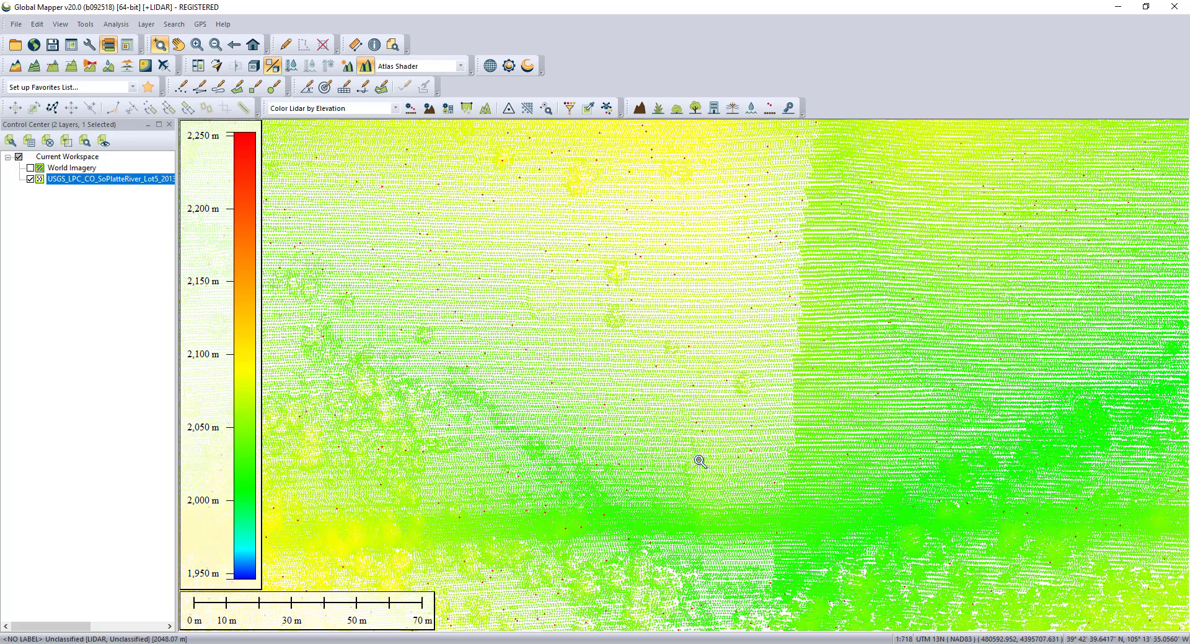
left_click(178, 44)
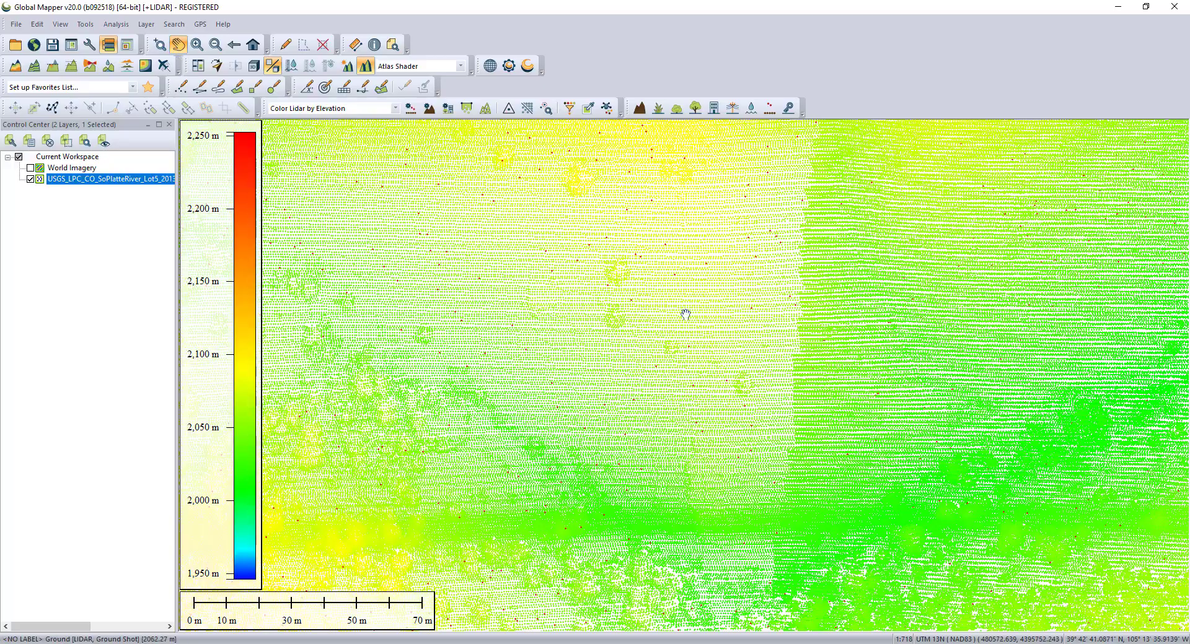
left_click_drag(883, 281, 613, 538)
left_click_drag(994, 505, 566, 367)
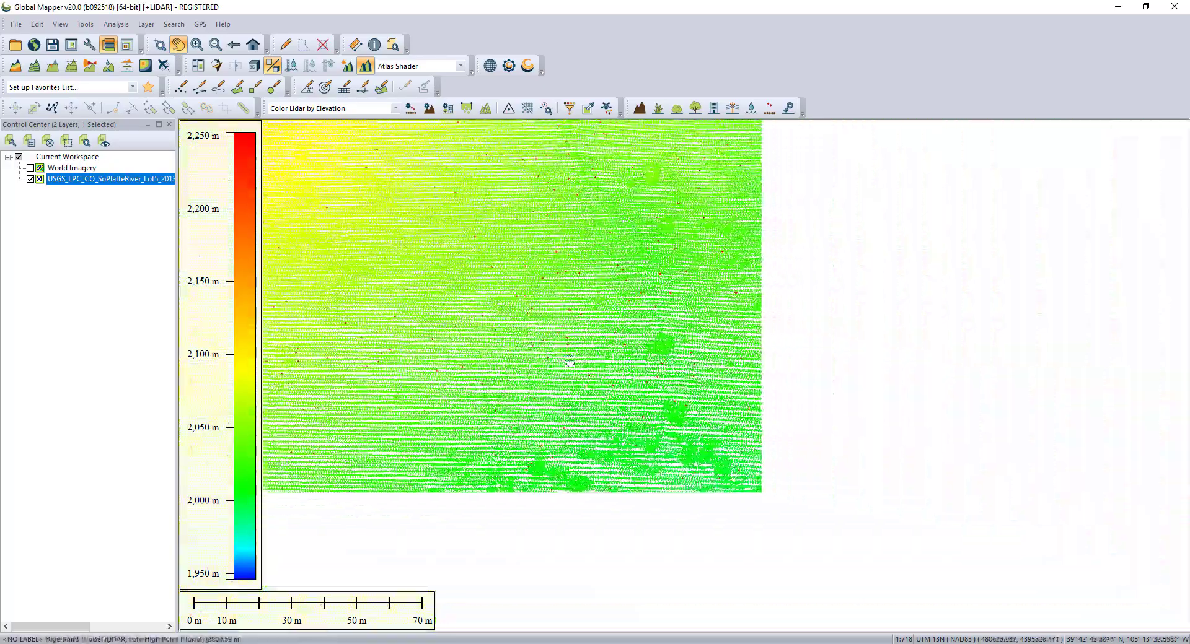
left_click_drag(891, 566, 812, 211)
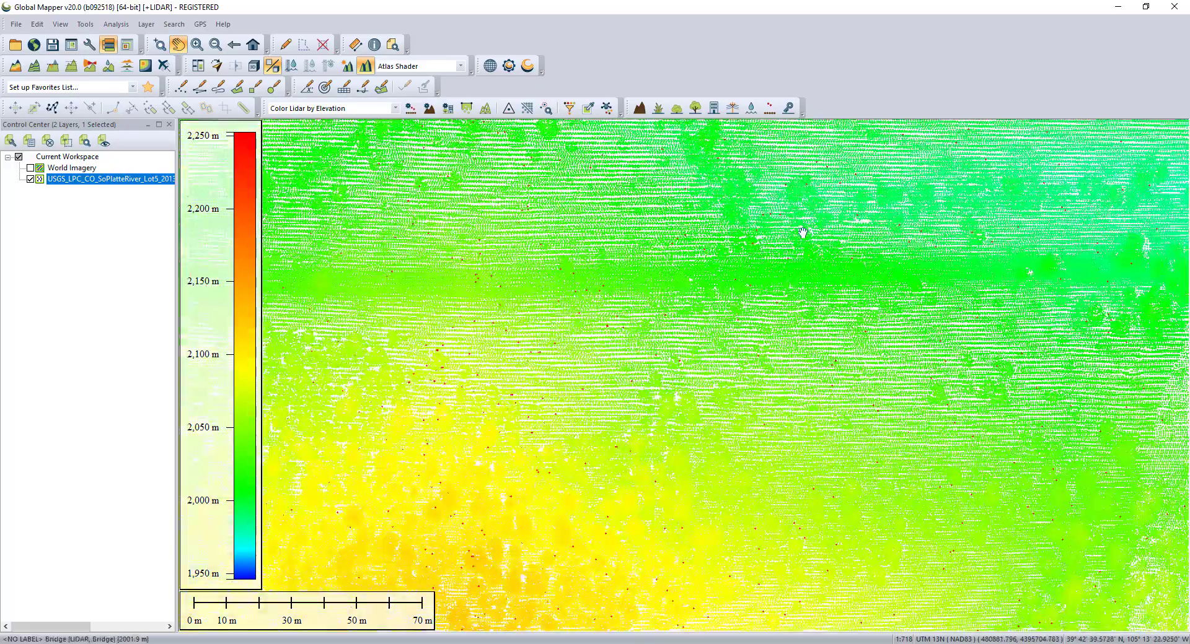
left_click(215, 46)
left_click(214, 46)
left_click(214, 46)
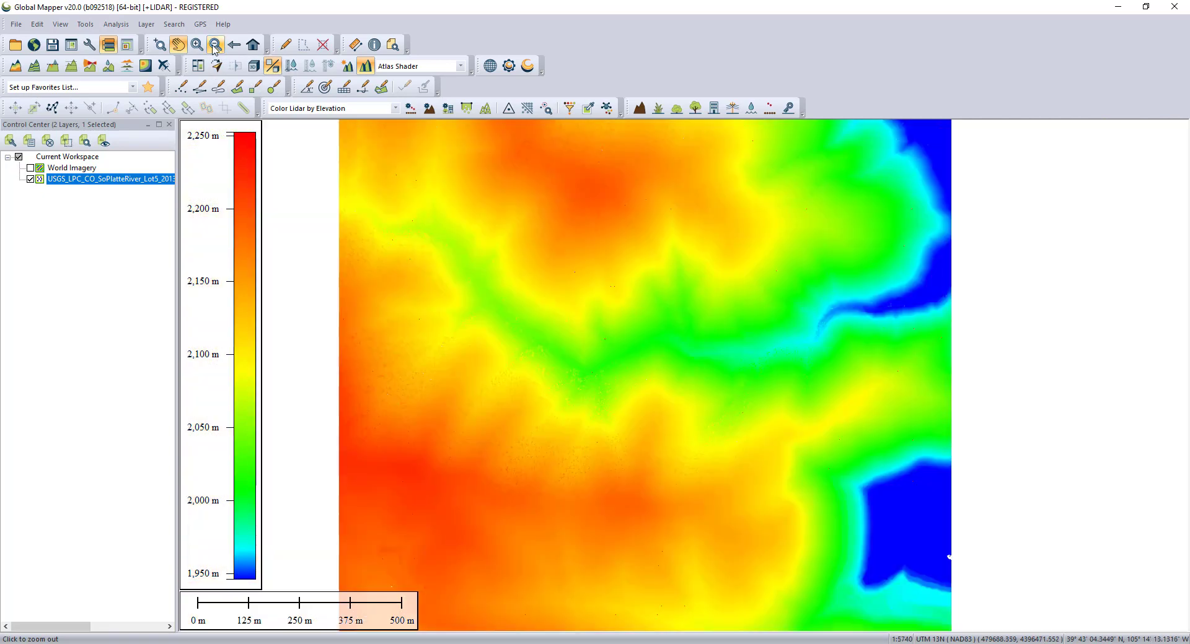
Step: Look closer at the middle of the lidar tile and return the map to the full extent of the loaded layers
left_click(197, 47)
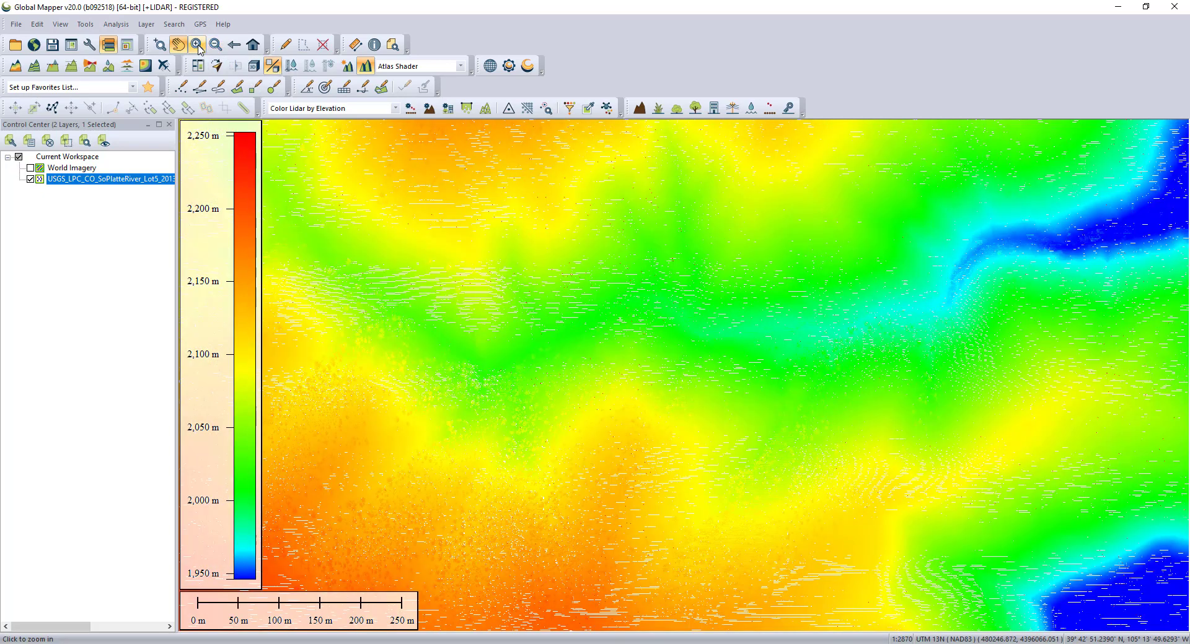
left_click(233, 46)
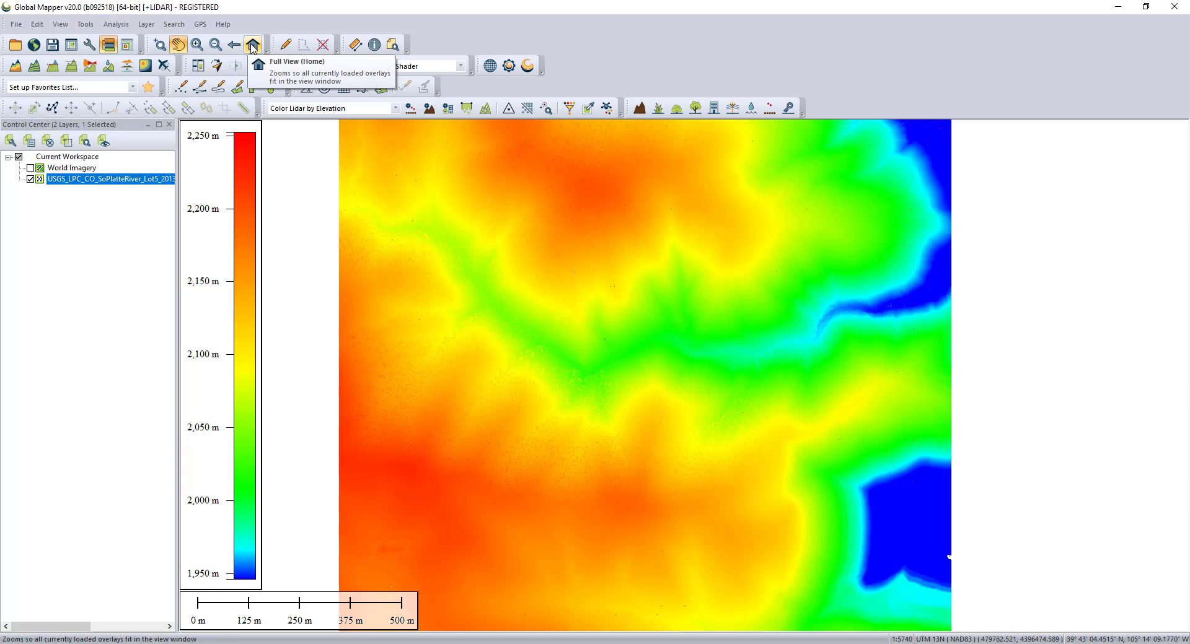
left_click(252, 46)
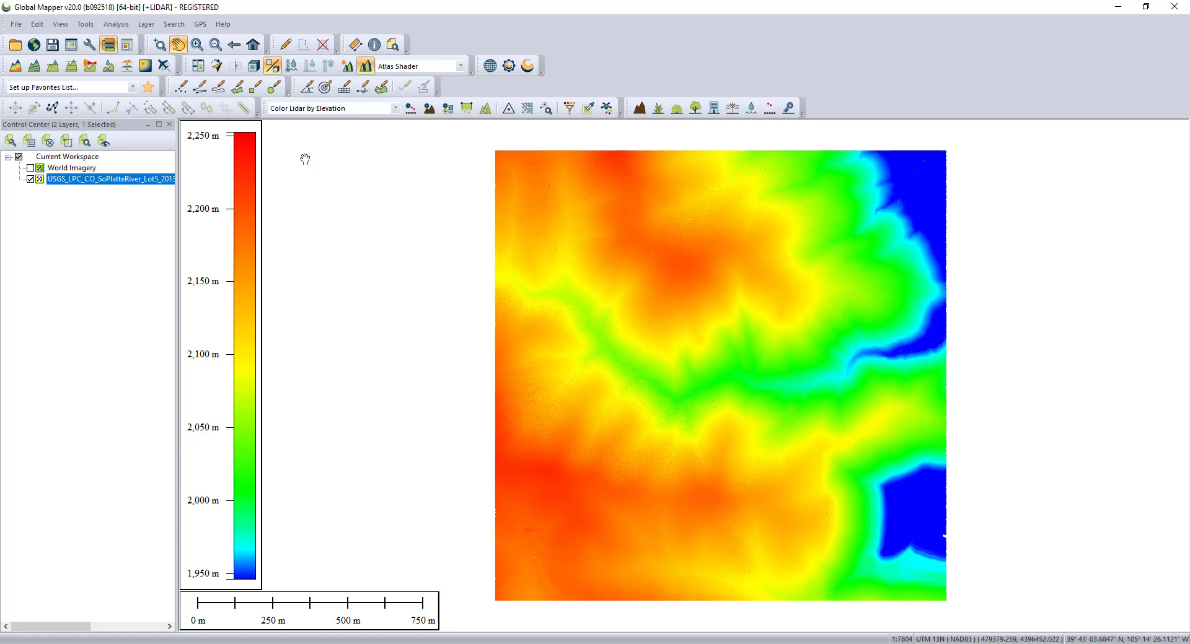
Step: Open the 3D viewer docked beside the map, enlarging it in place of the Control Center
left_click(253, 71)
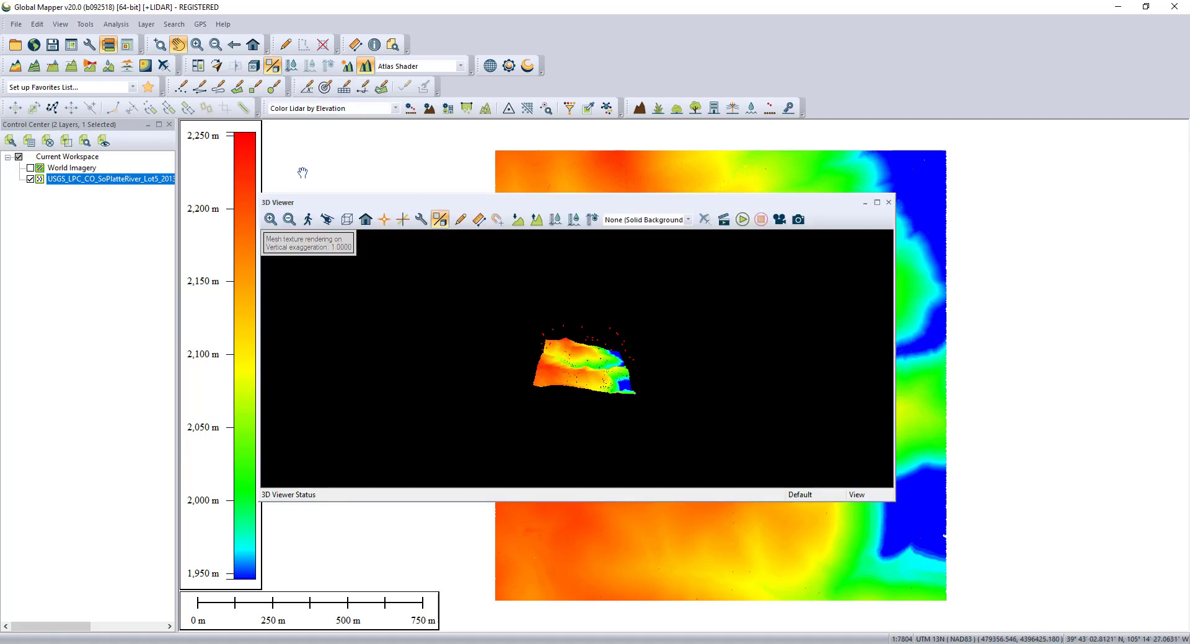
double_click(425, 203)
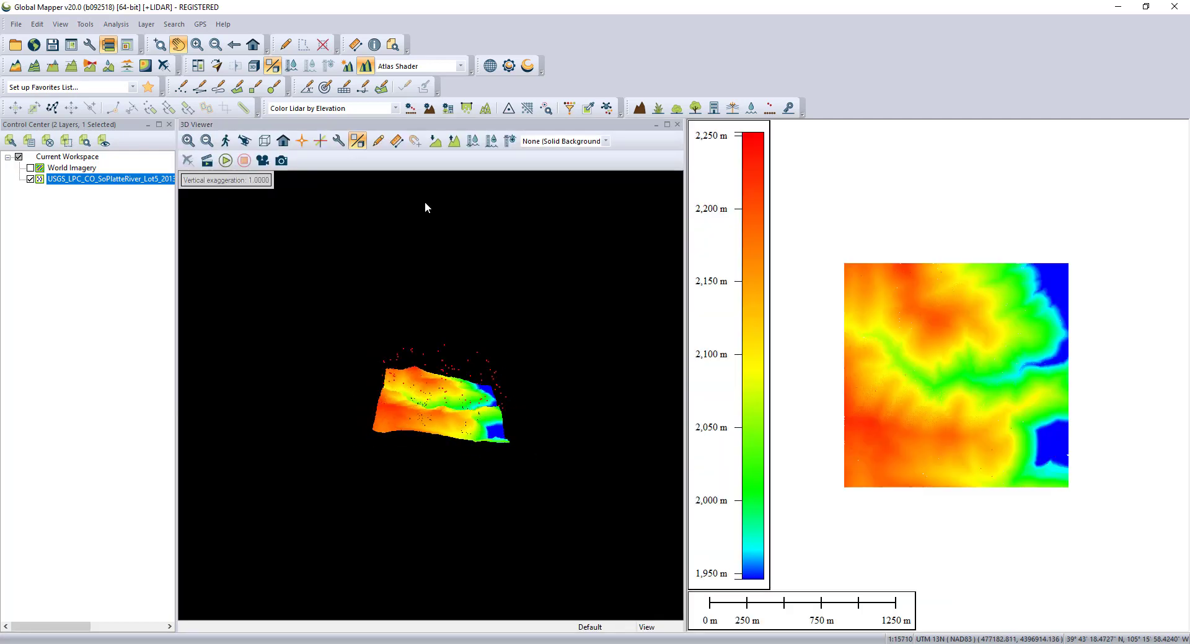
left_click(111, 50)
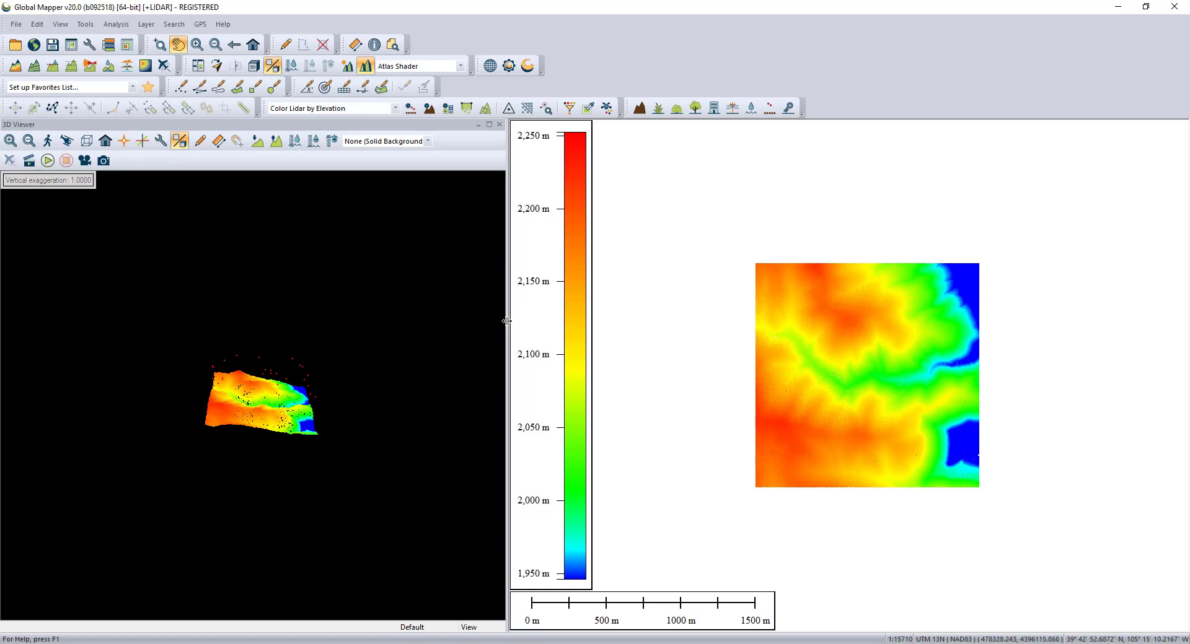
left_click_drag(506, 321, 736, 349)
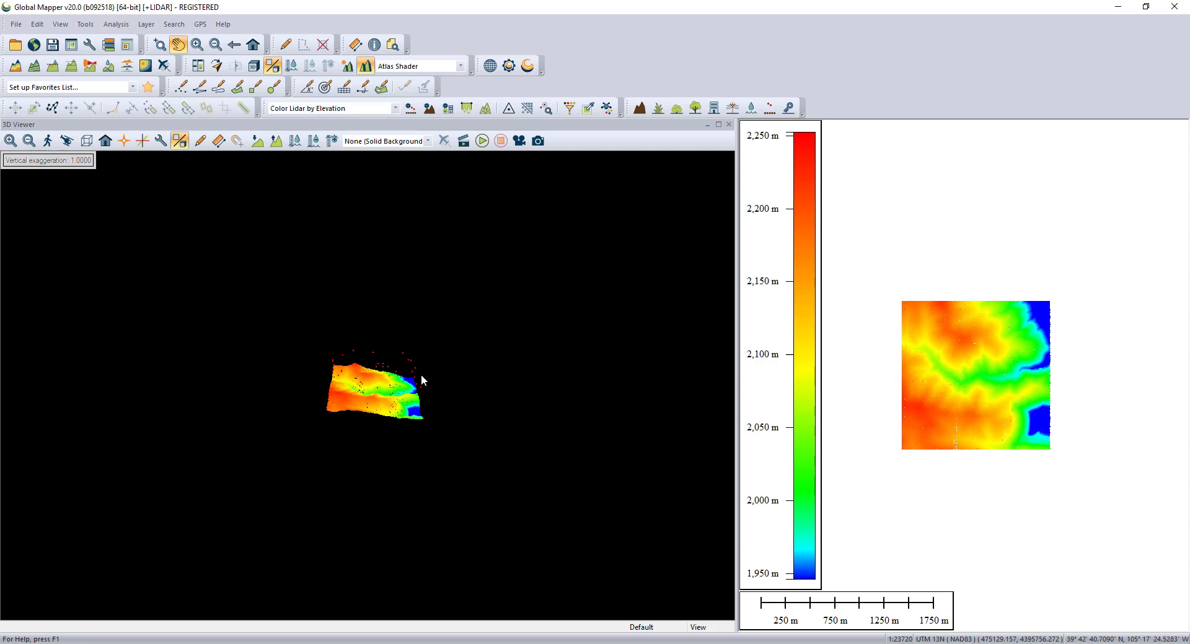
Step: Examine the lidar point cloud in 3D from several sides and at closer range, keeping the background at None (Solid Background)
left_click(427, 142)
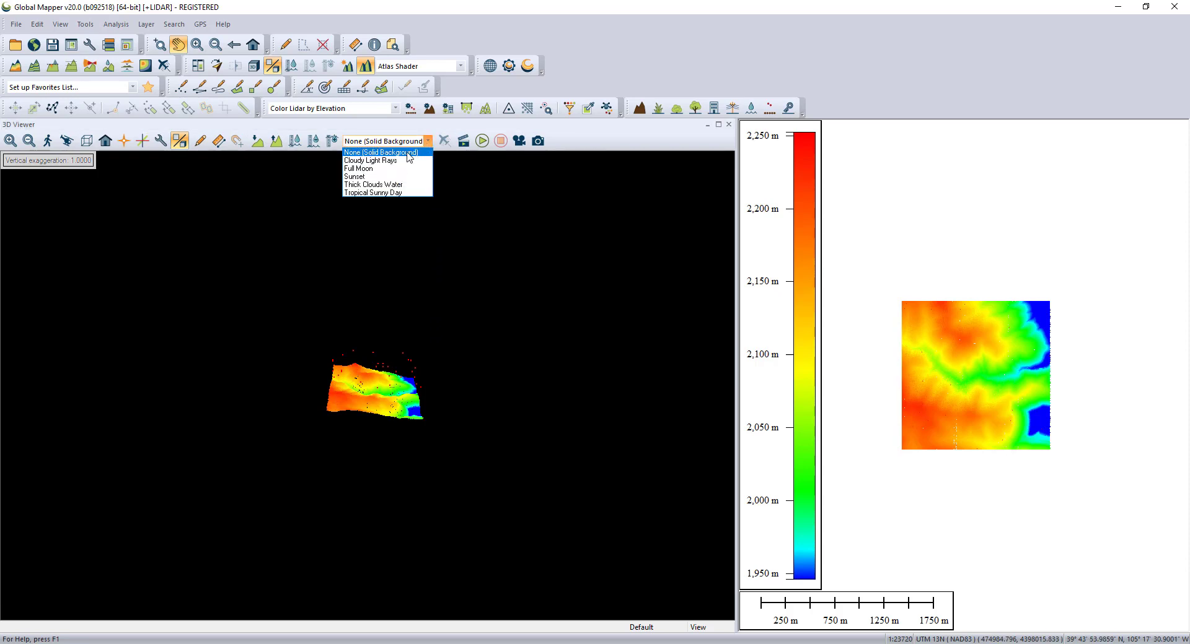
left_click(408, 153)
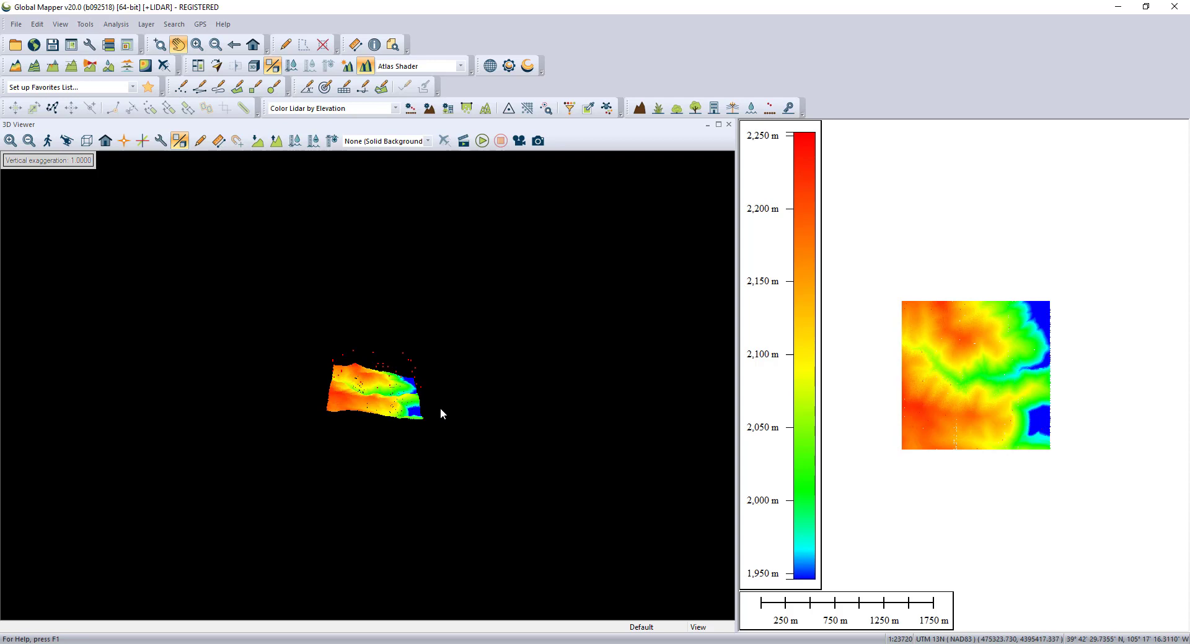
left_click_drag(440, 408, 147, 375)
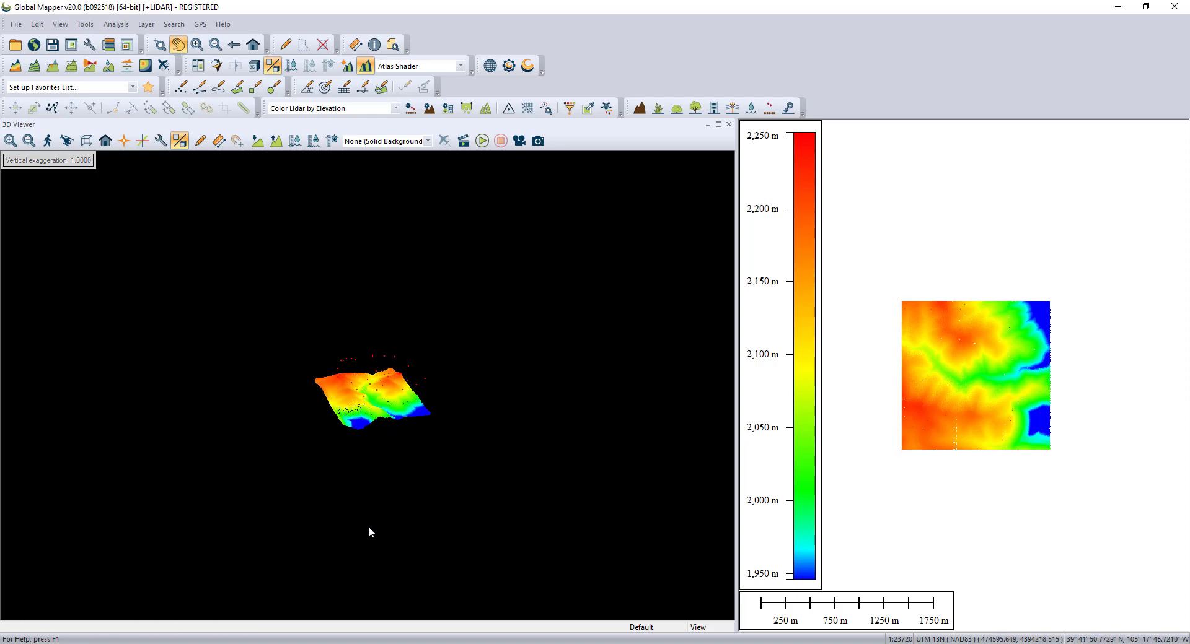
right_click_drag(368, 528, 387, 426)
scroll(371, 409, "up", 3)
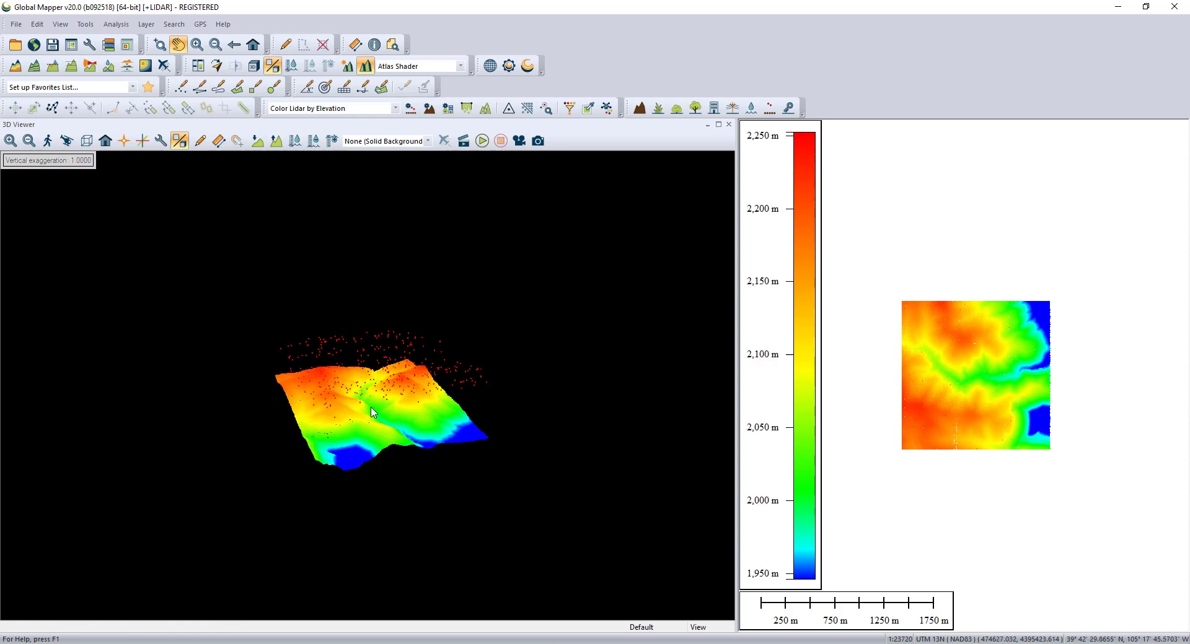
scroll(372, 412, "up", 2)
scroll(368, 426, "up", 2)
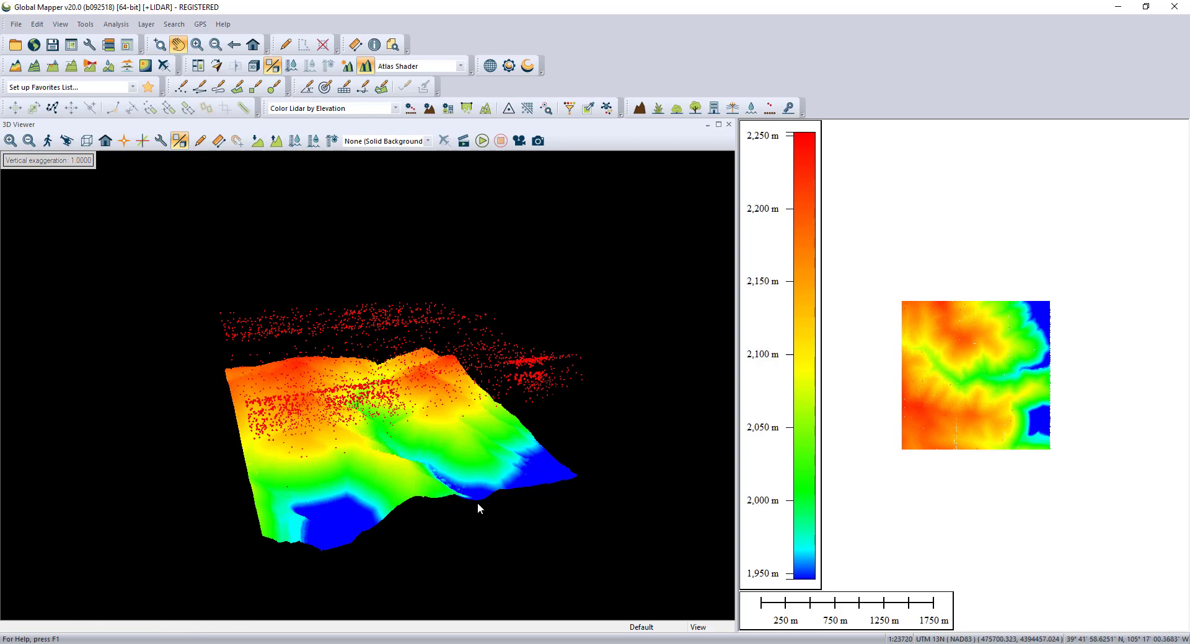
left_click_drag(477, 503, 447, 437)
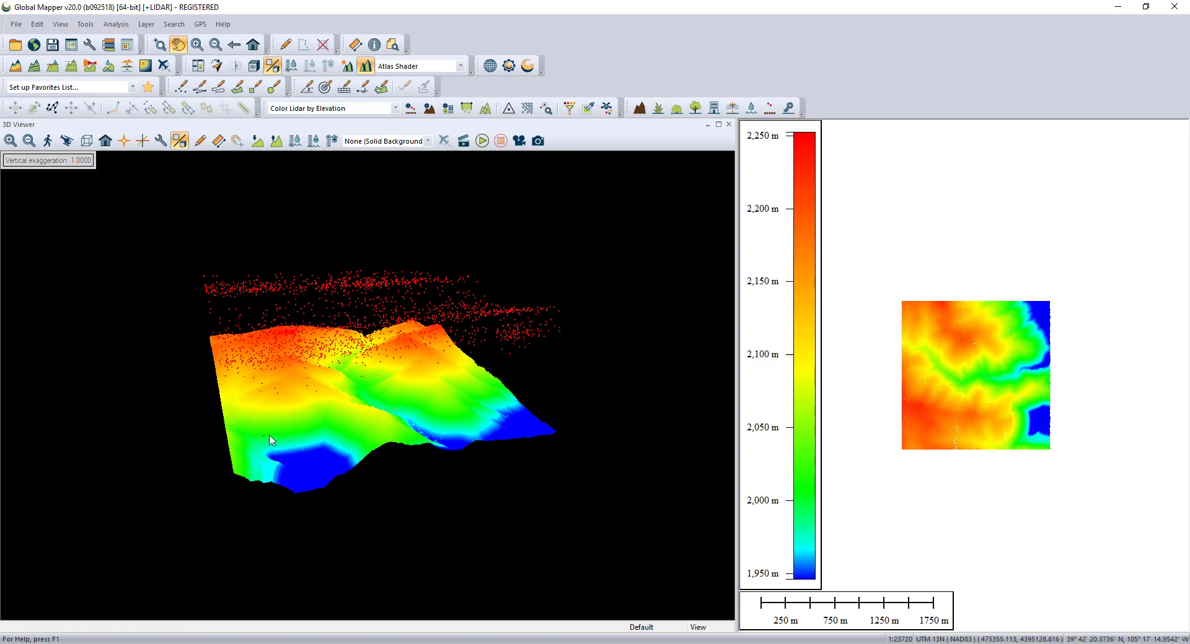
left_click_drag(248, 430, 402, 383)
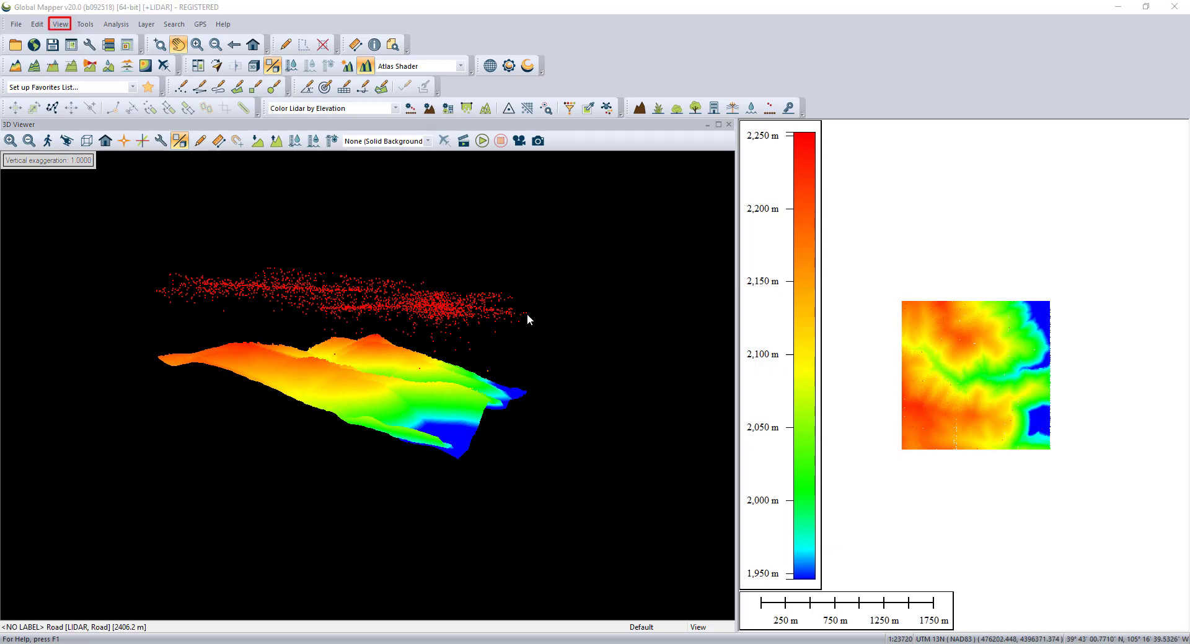
Step: Filter the lidar display to show only the Ground and Unclassified point classes
left_click(568, 110)
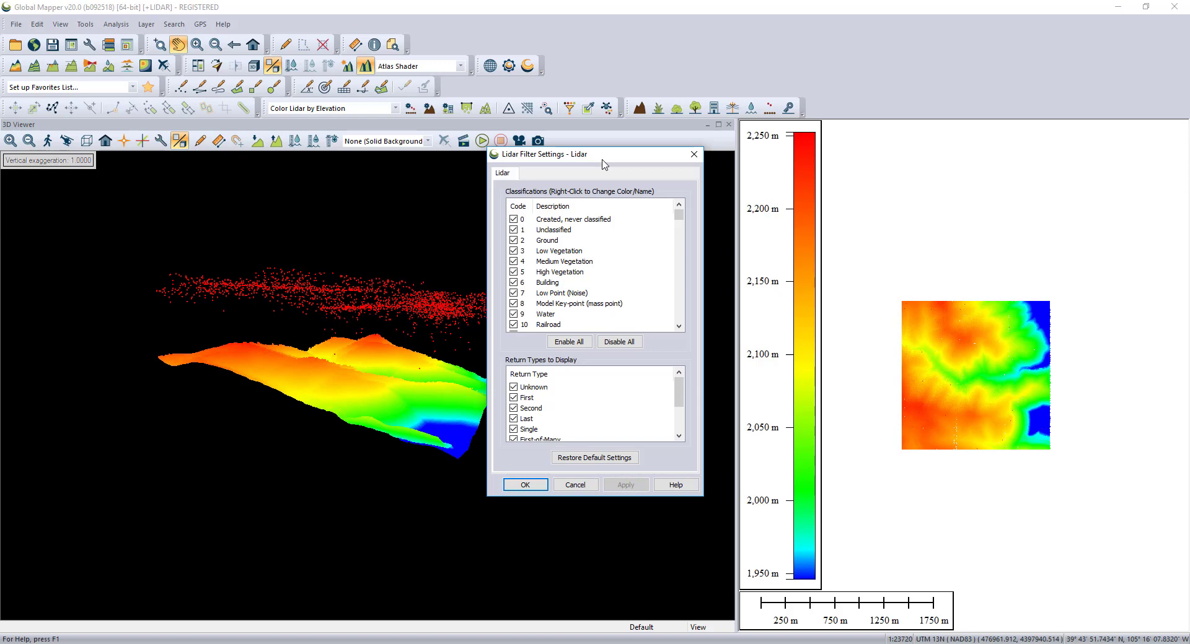
left_click(616, 347)
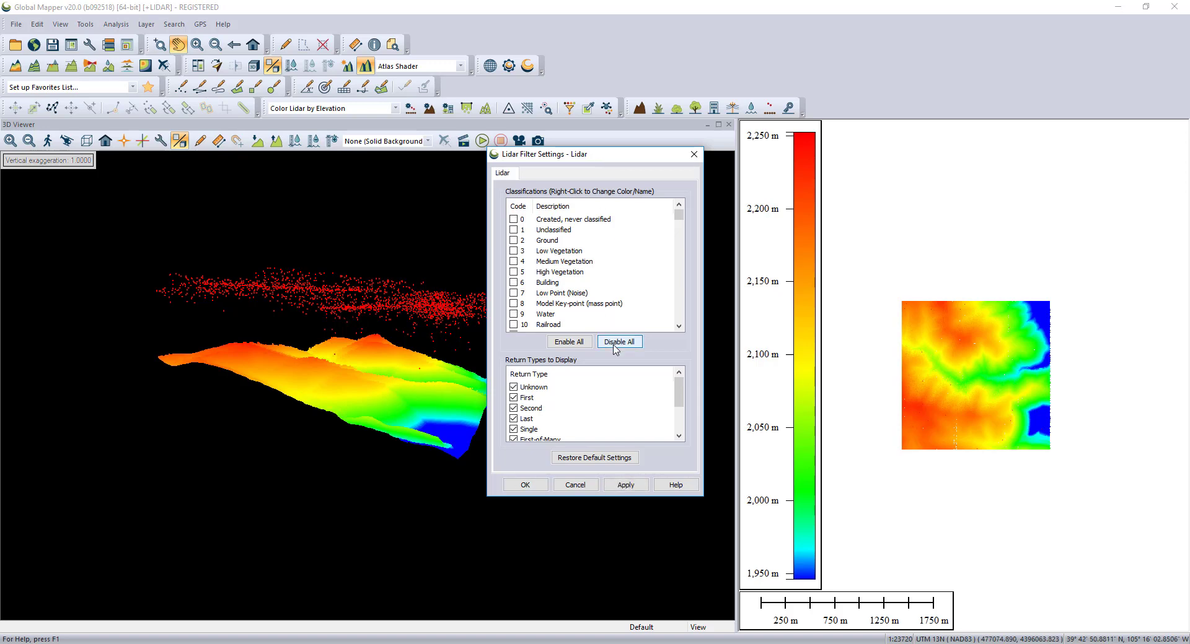
left_click(514, 241)
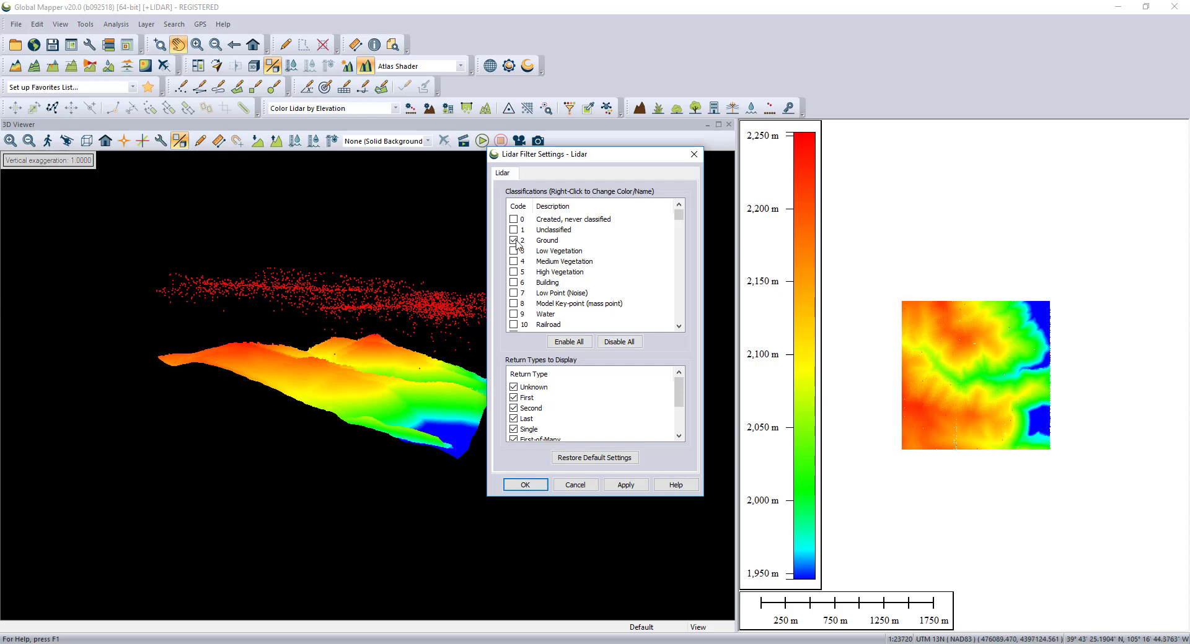
left_click(514, 229)
left_click(531, 485)
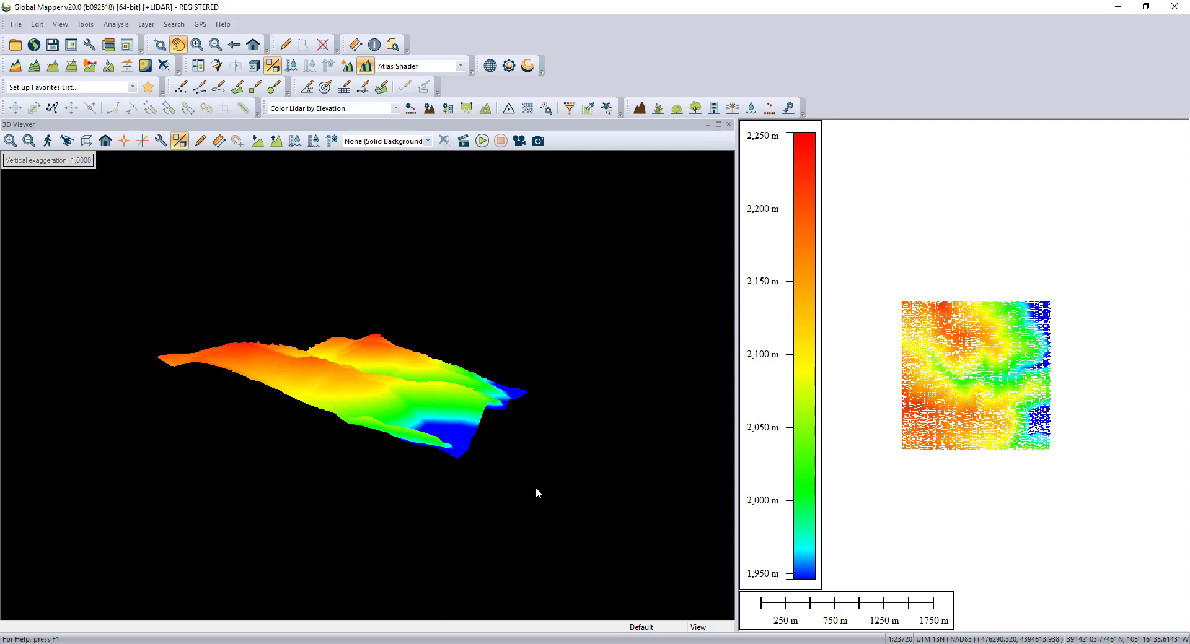
Step: Inspect the filtered terrain from several 3D angles and color the lidar points by classification
left_click_drag(483, 424, 244, 526)
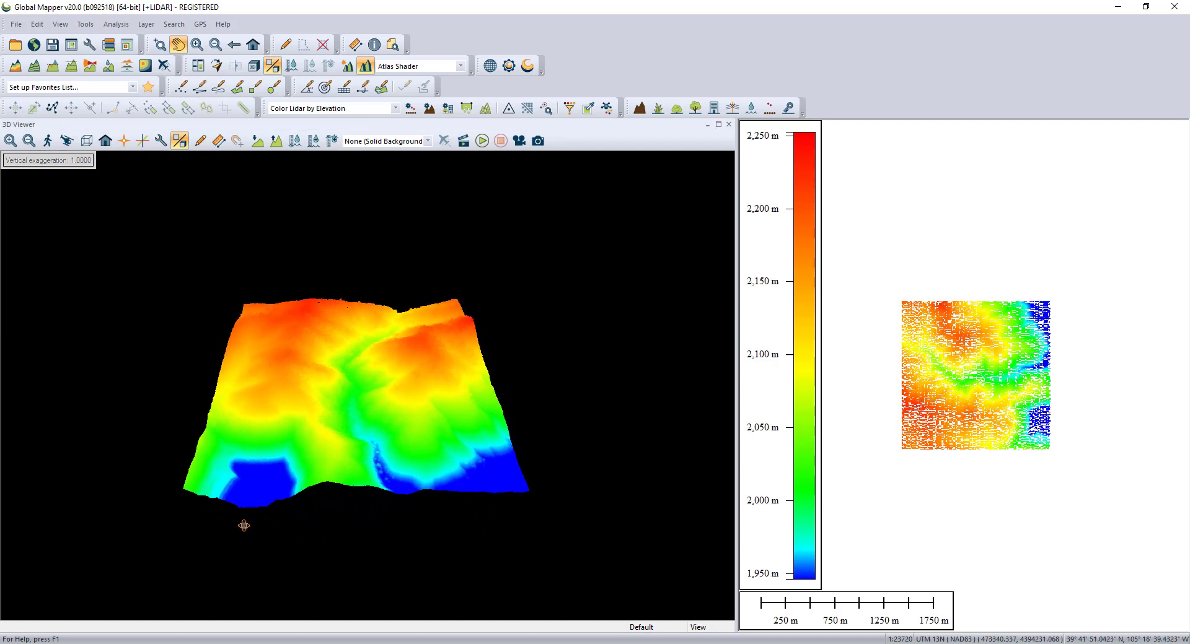
scroll(340, 446, "up", 3)
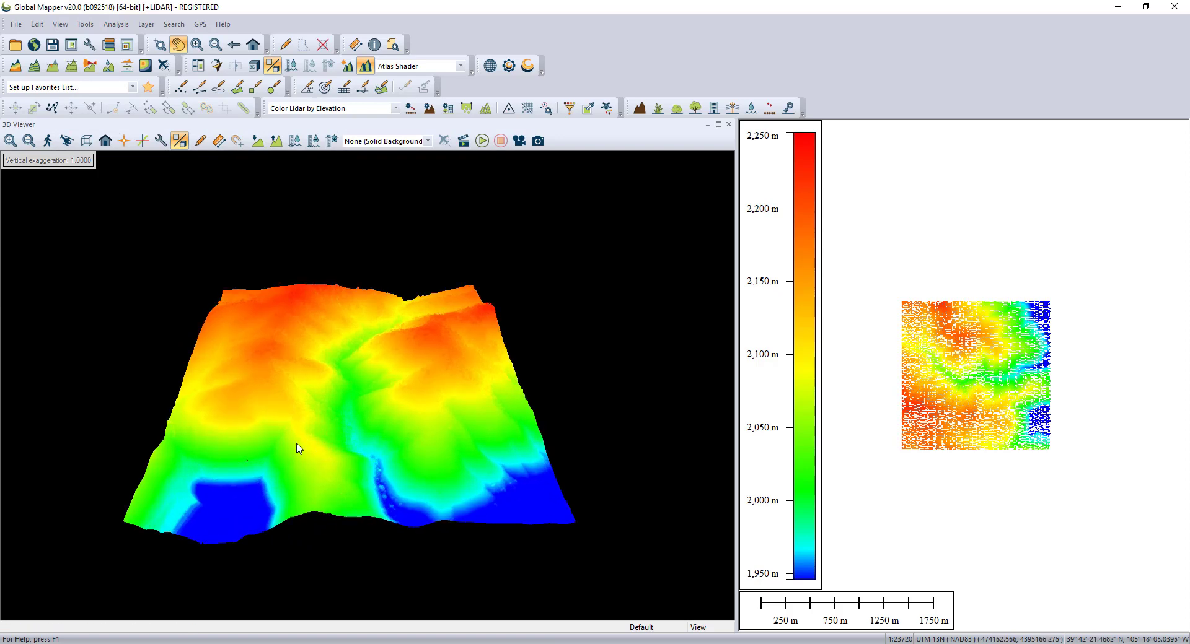
left_click_drag(284, 451, 650, 417)
left_click_drag(236, 417, 244, 596)
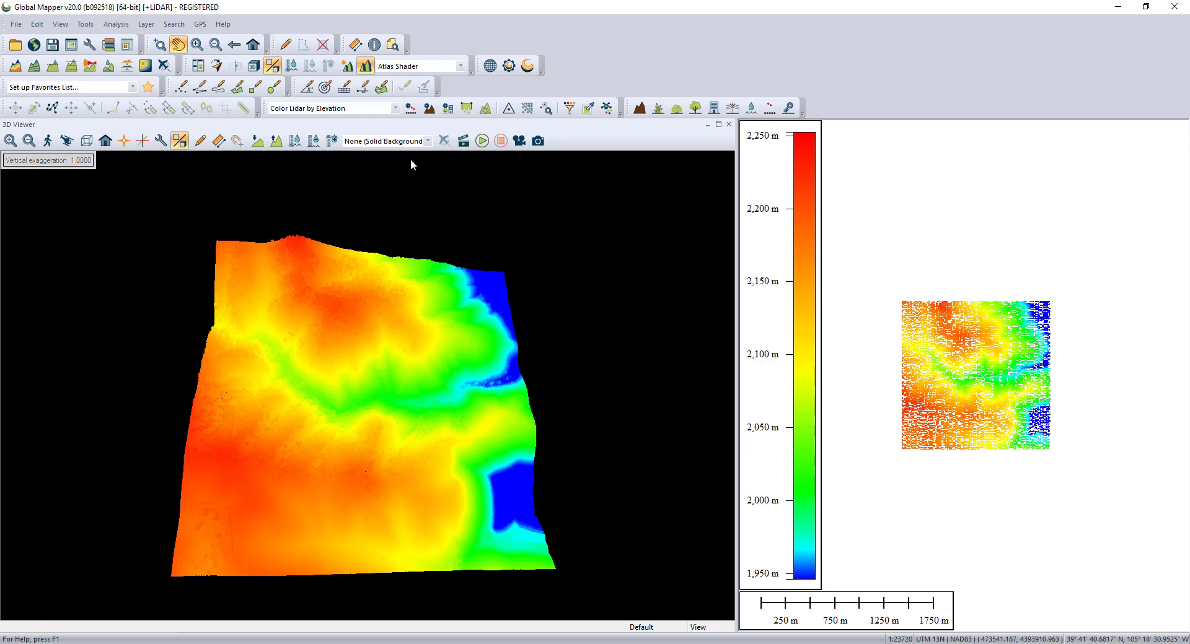
left_click(396, 110)
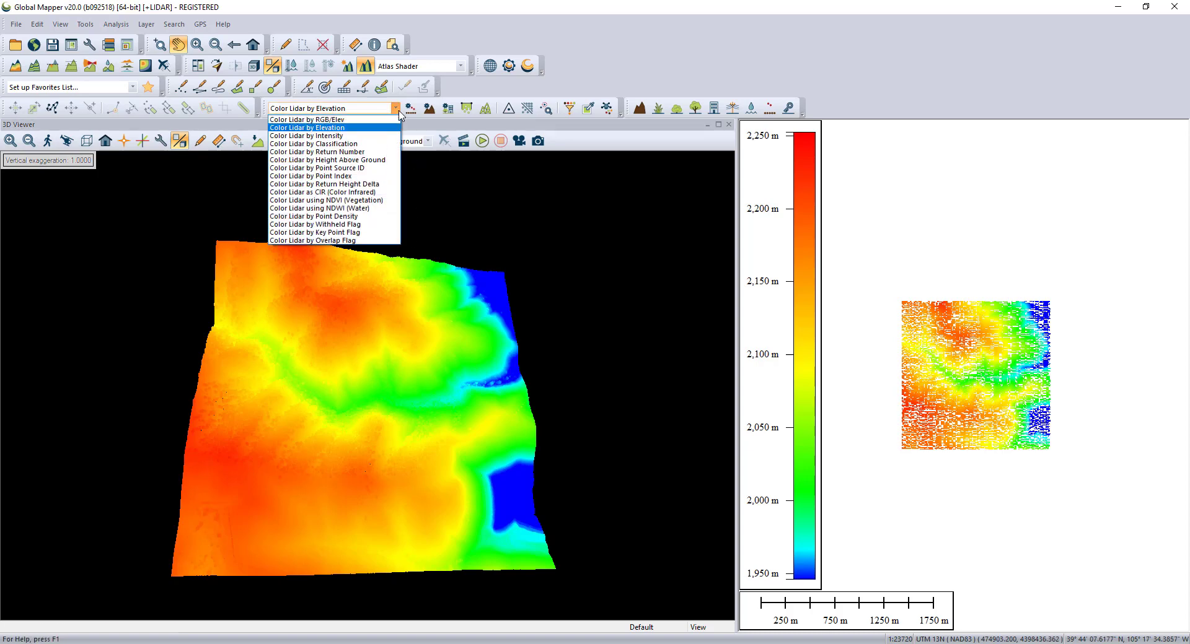
left_click(372, 144)
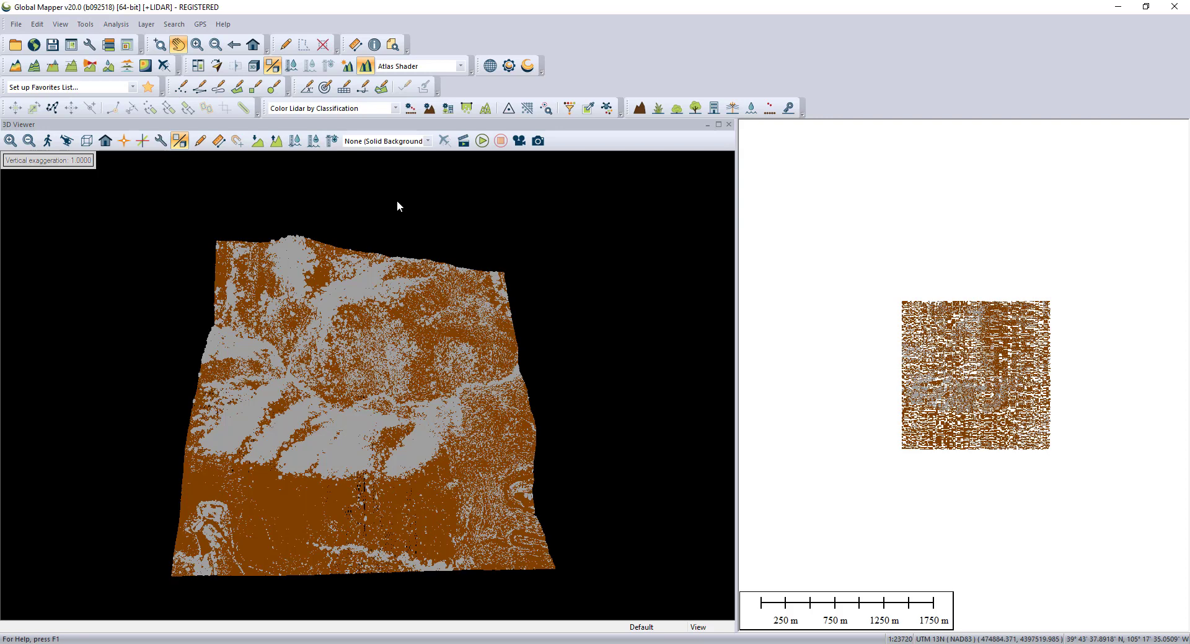
Step: Add a map legend of the type Display Legend Based on Loaded Vector Types
left_click(60, 25)
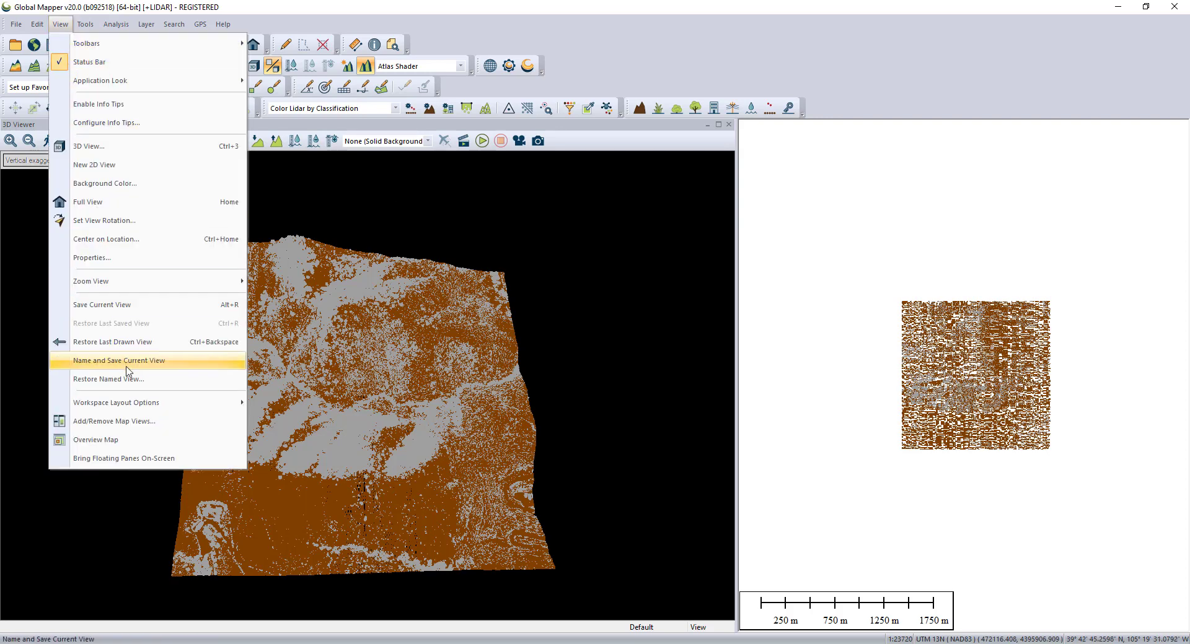
mouse_move(231, 409)
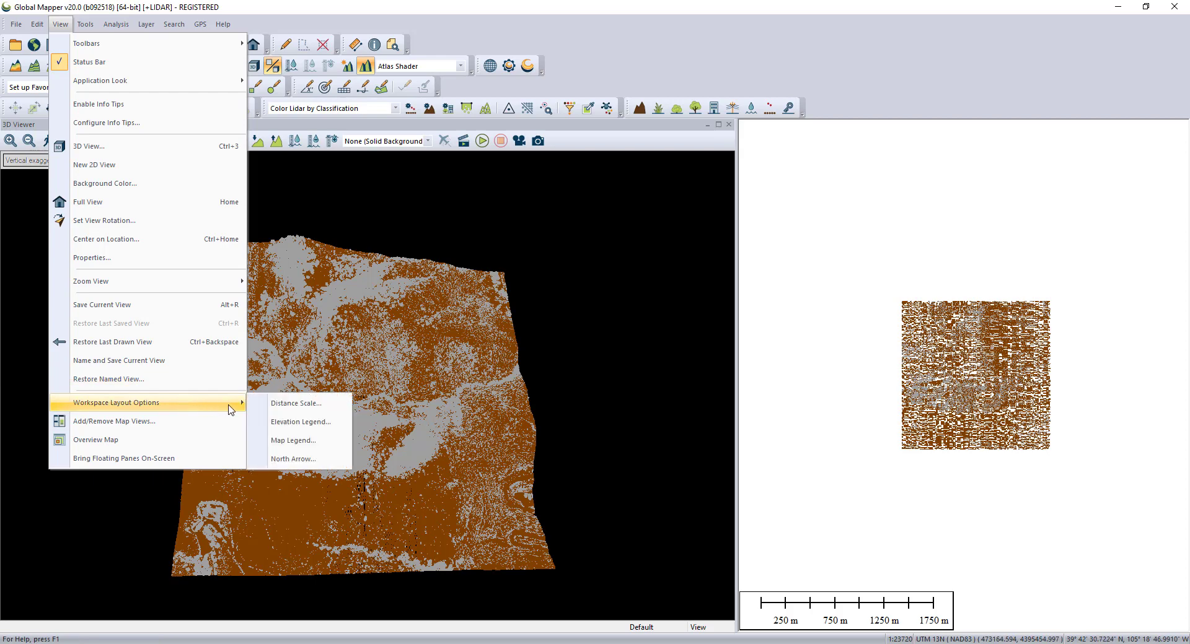
left_click(293, 440)
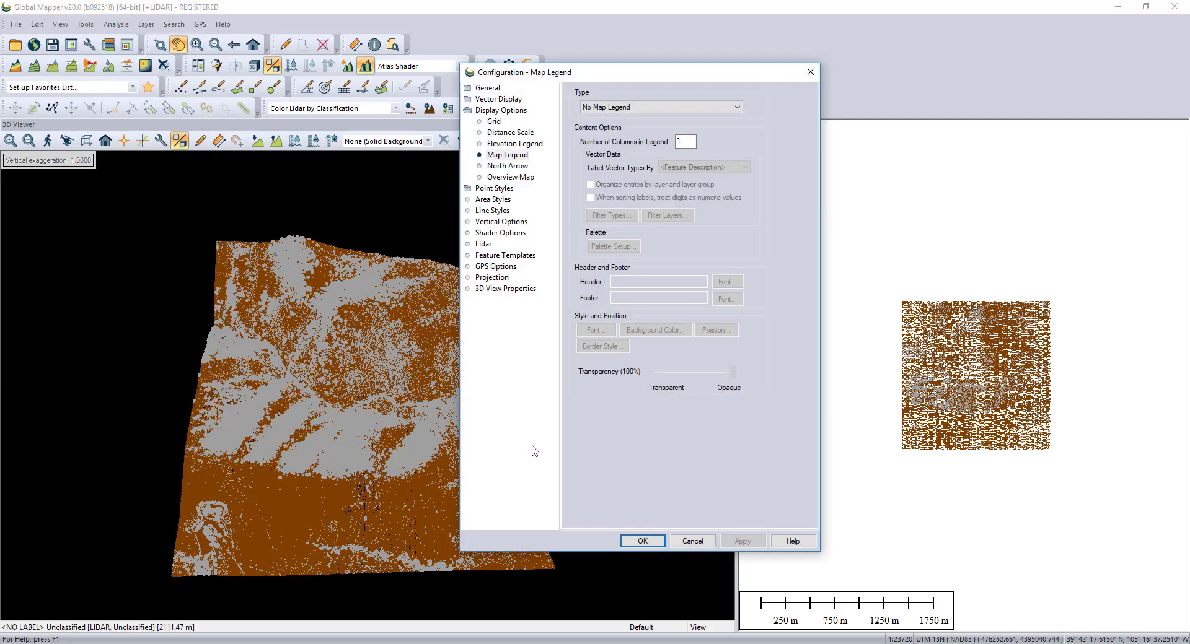
left_click(734, 109)
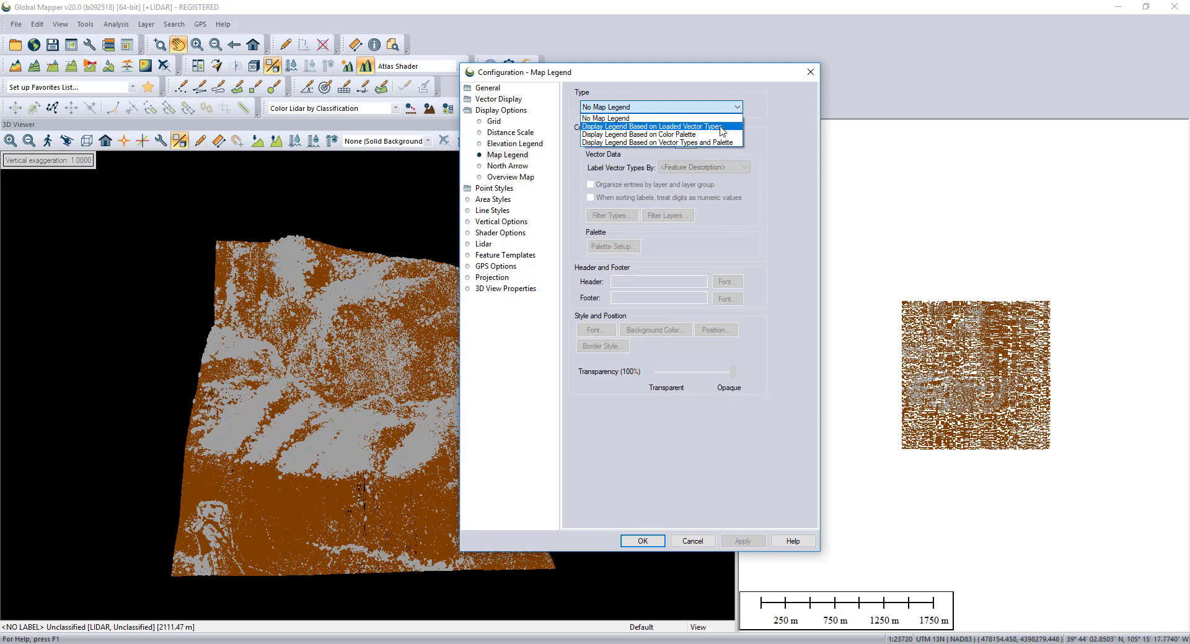
left_click(720, 127)
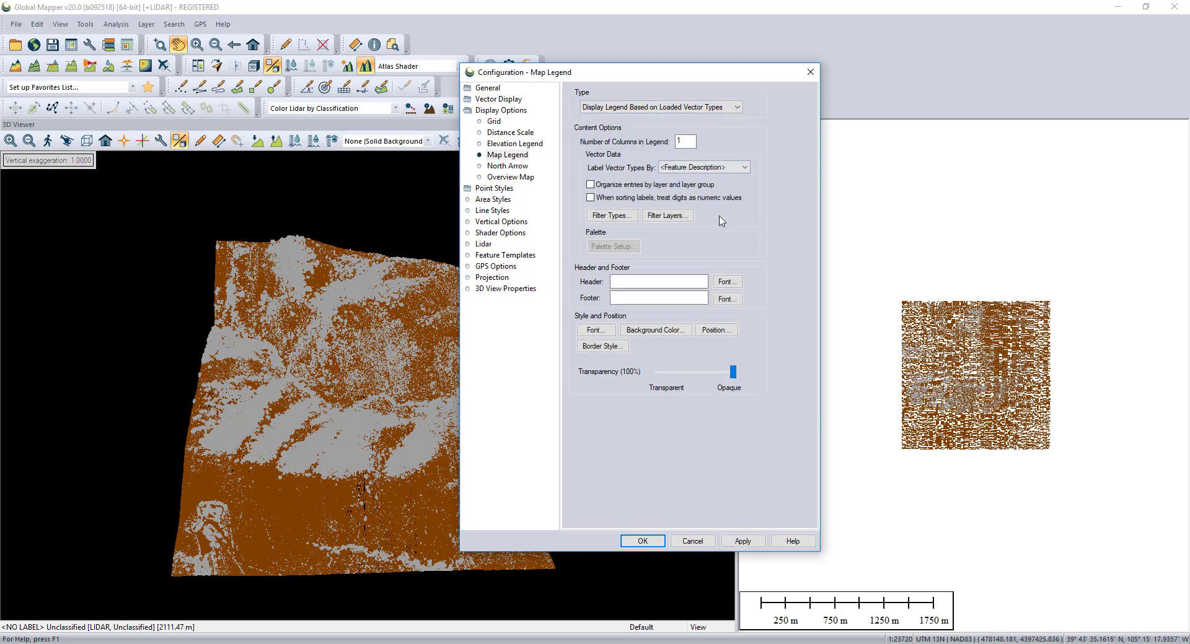
left_click(658, 545)
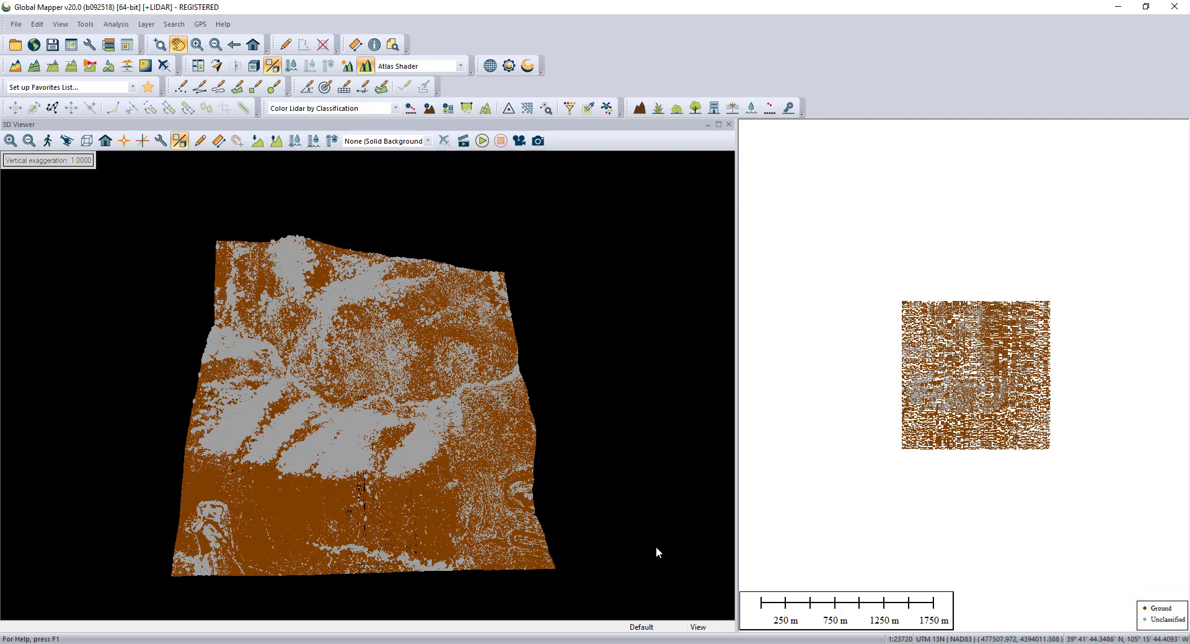
Step: Color the lidar points by return number, followed by height above ground
left_click(395, 109)
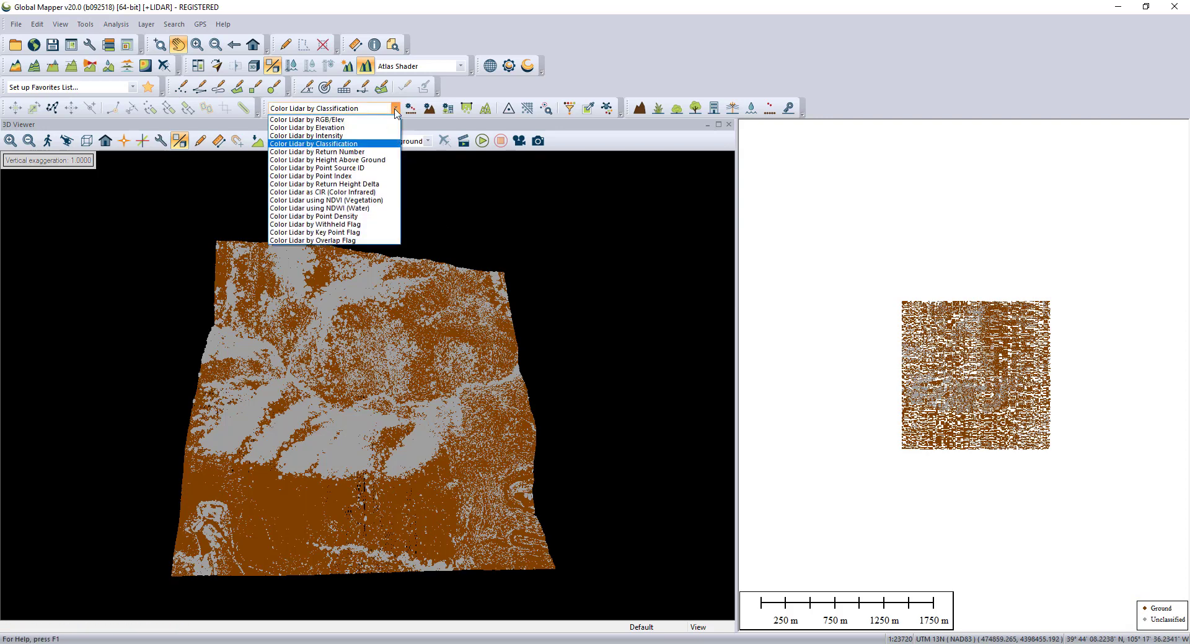
left_click(355, 153)
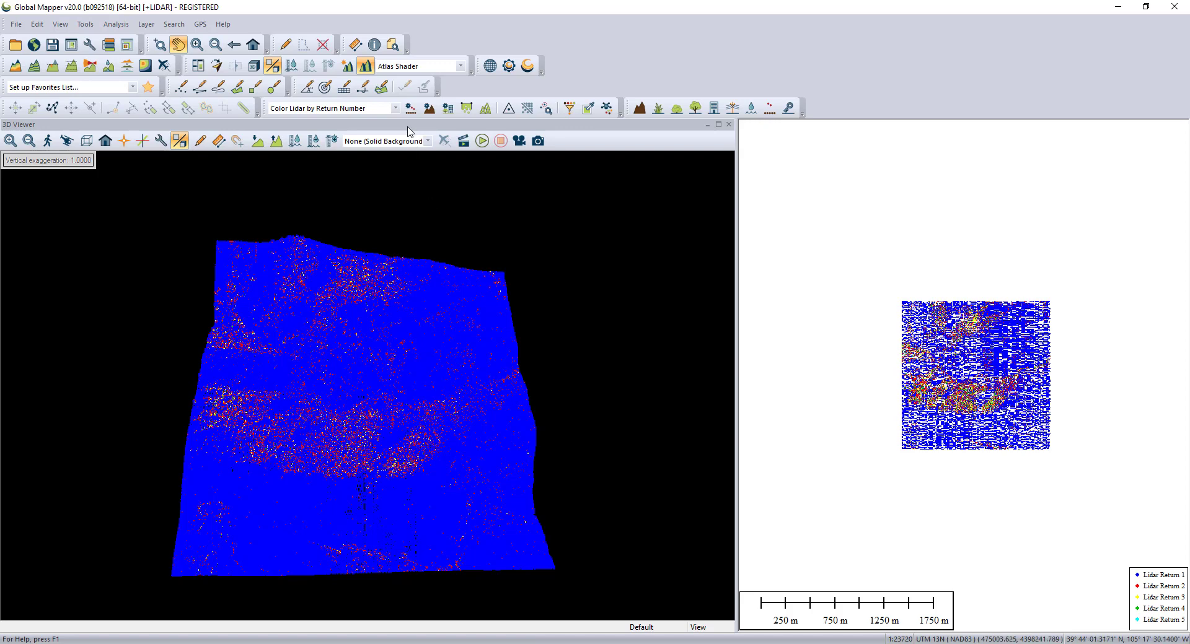
left_click(395, 109)
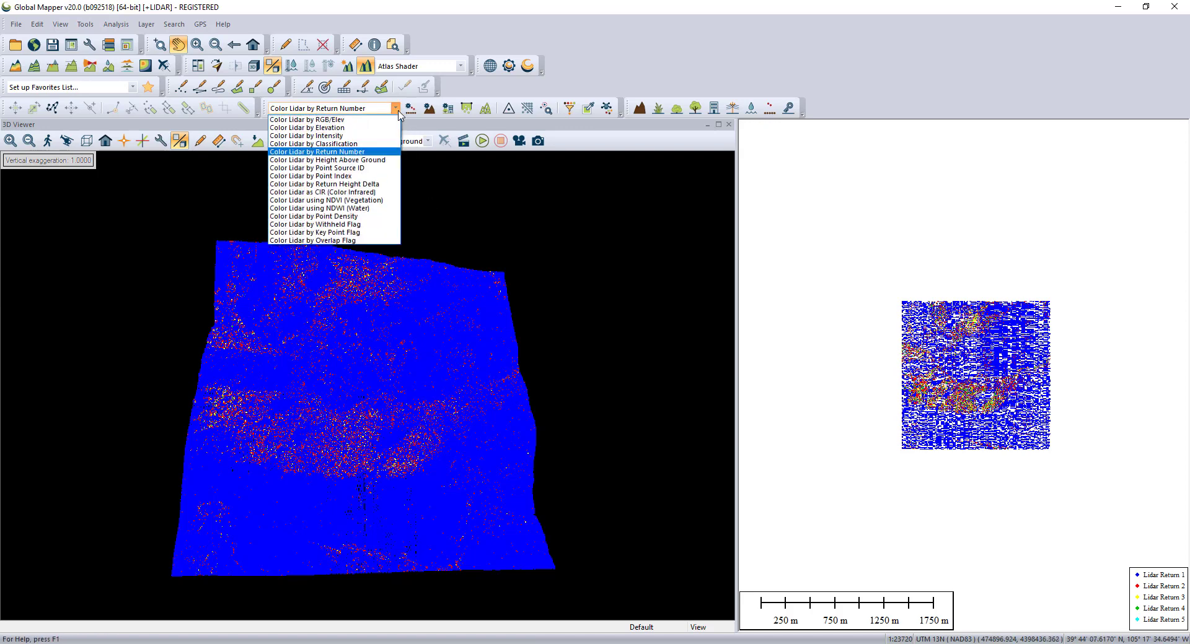
left_click(376, 161)
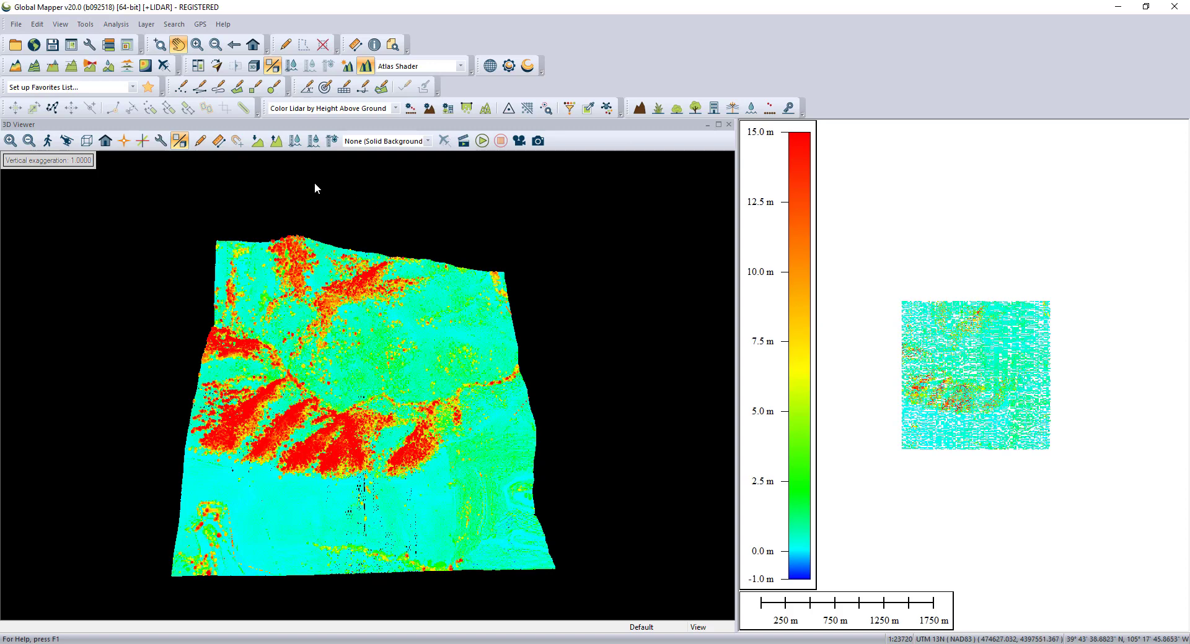
Step: Examine the building and surrounding trees near the tile's southwest corner up close in both the map and the 3D viewer
left_click(180, 86)
left_click_drag(888, 406, 936, 453)
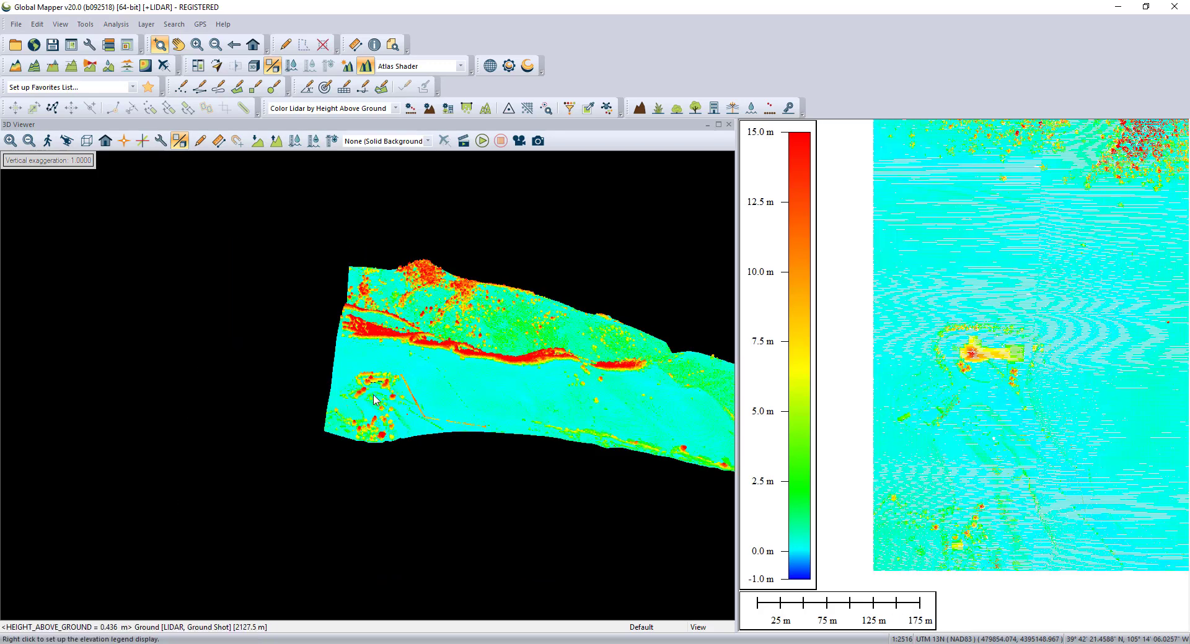
scroll(383, 398, "up", 6)
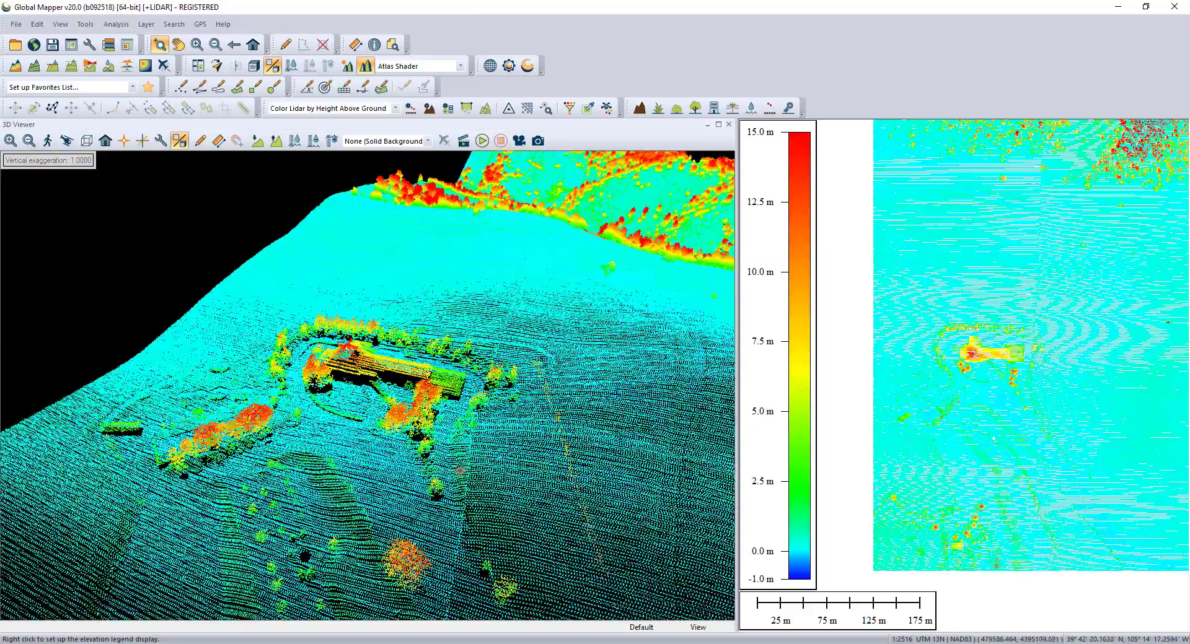
Step: Color the lidar points by intensity
left_click_drag(460, 471, 503, 476)
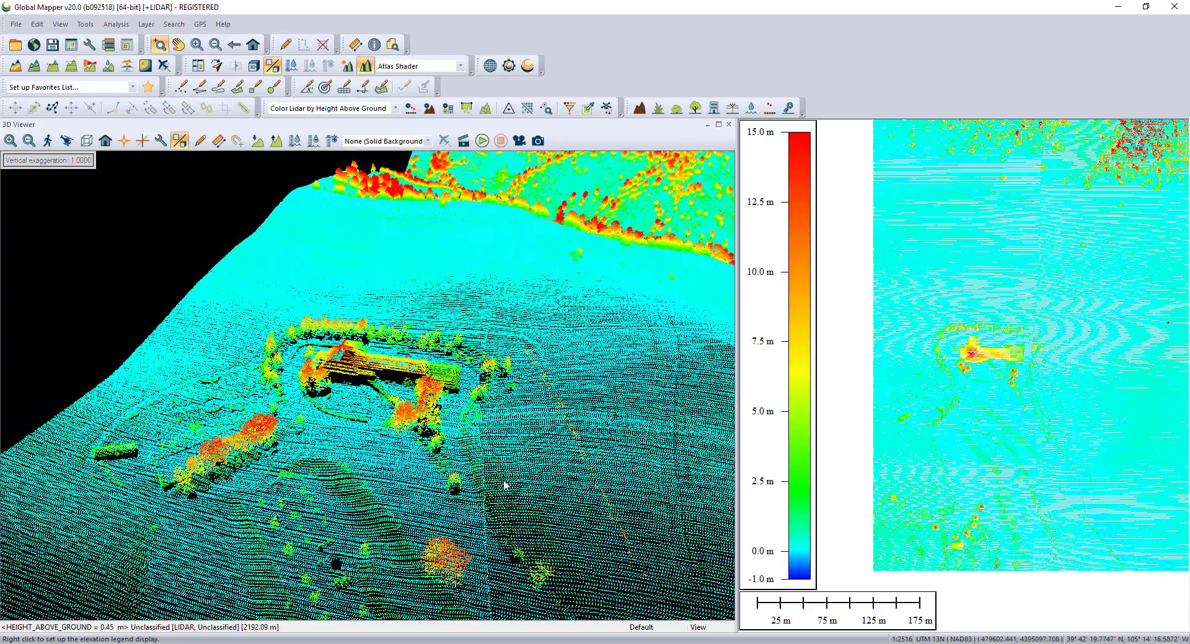
left_click(395, 109)
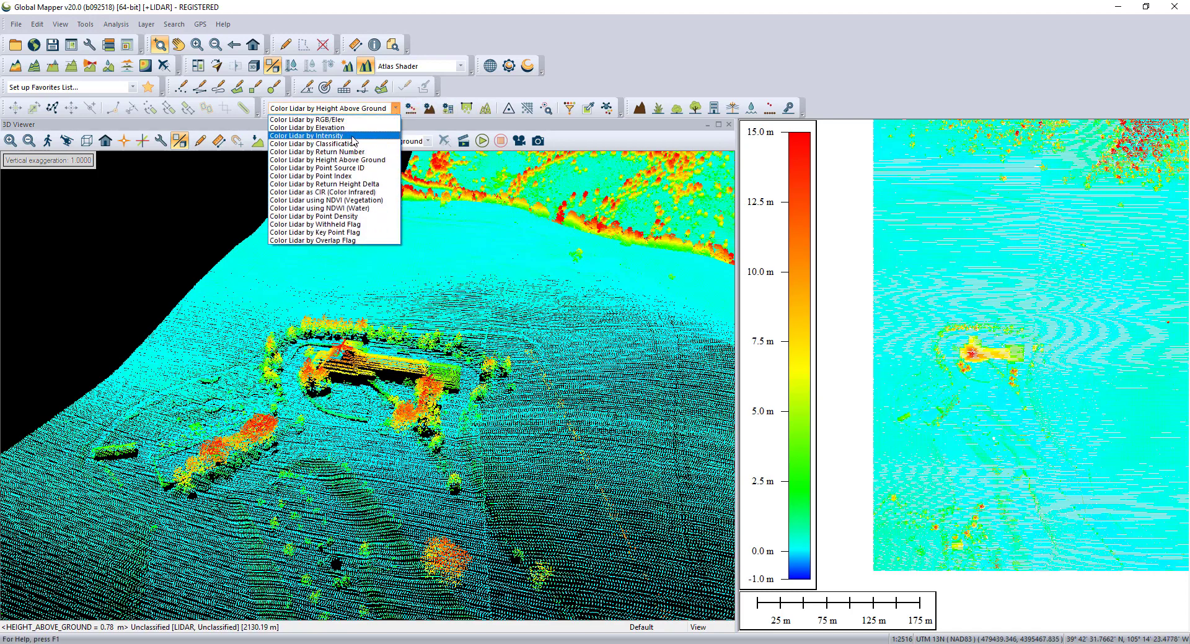
left_click(354, 137)
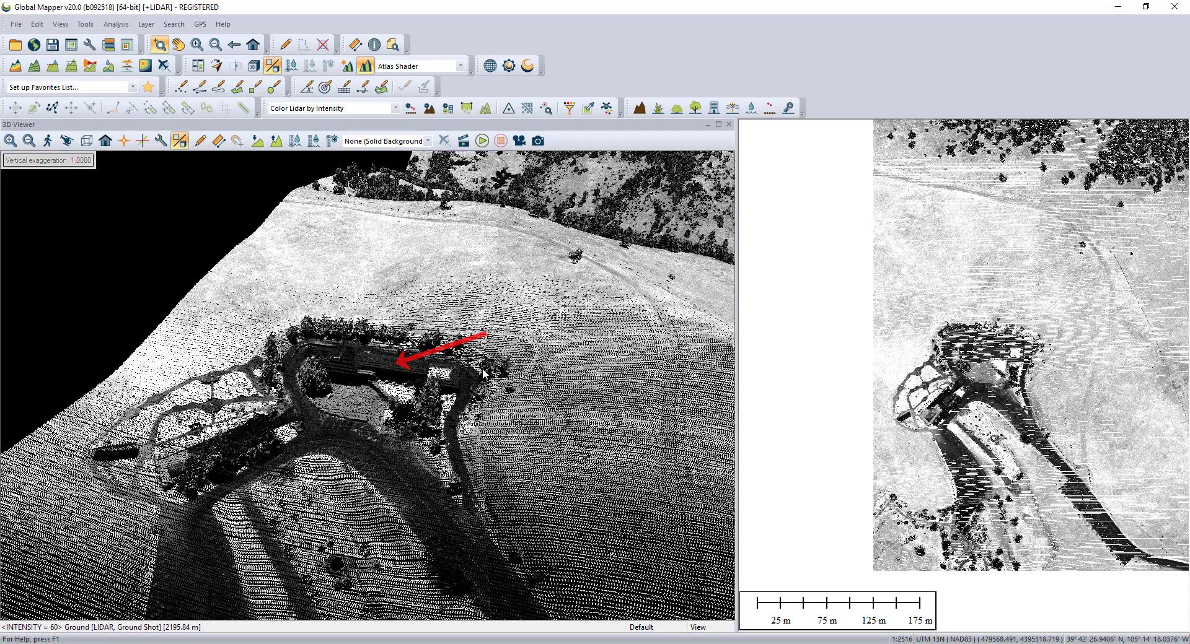
Step: Examine the intensity-colored building, driveways and faint tracks near the tile's southwest corner from several 3D angles
mouse_move(500, 528)
left_mouse_down()
mouse_move(471, 468)
mouse_move(400, 446)
left_mouse_up()
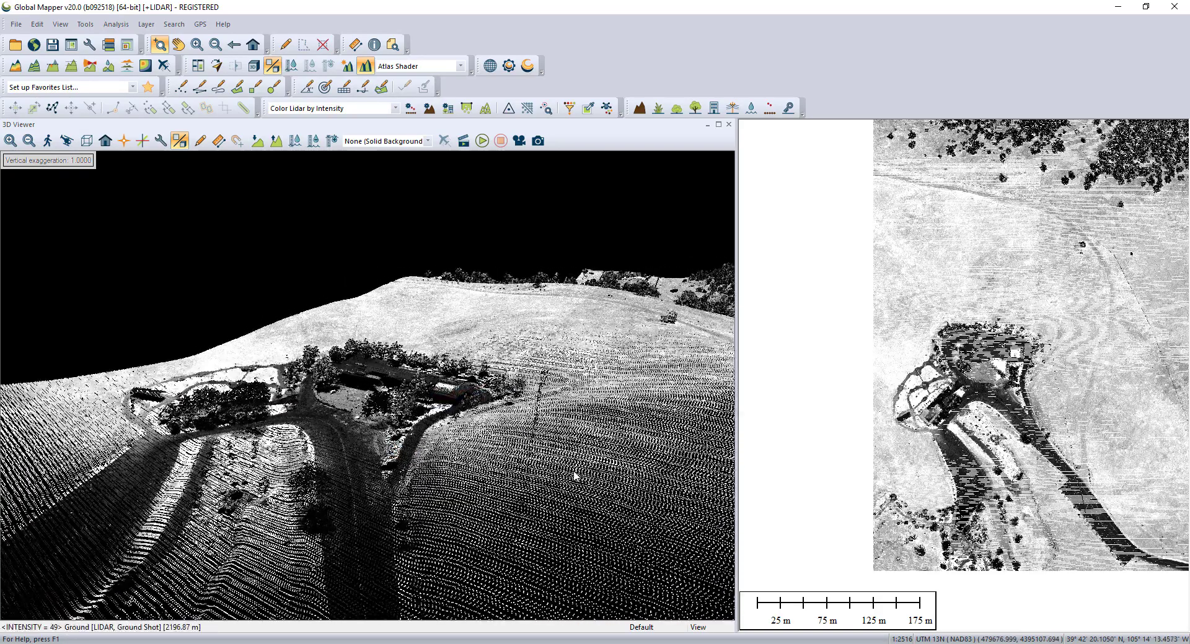
left_click_drag(647, 496, 695, 522)
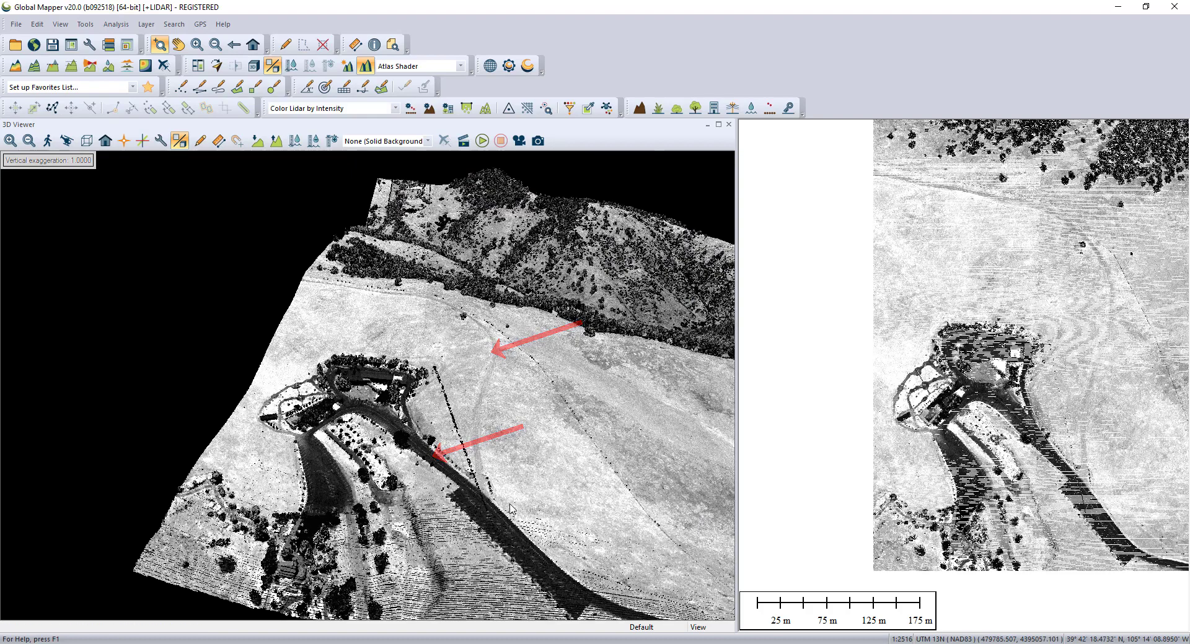
left_click_drag(583, 518, 594, 550)
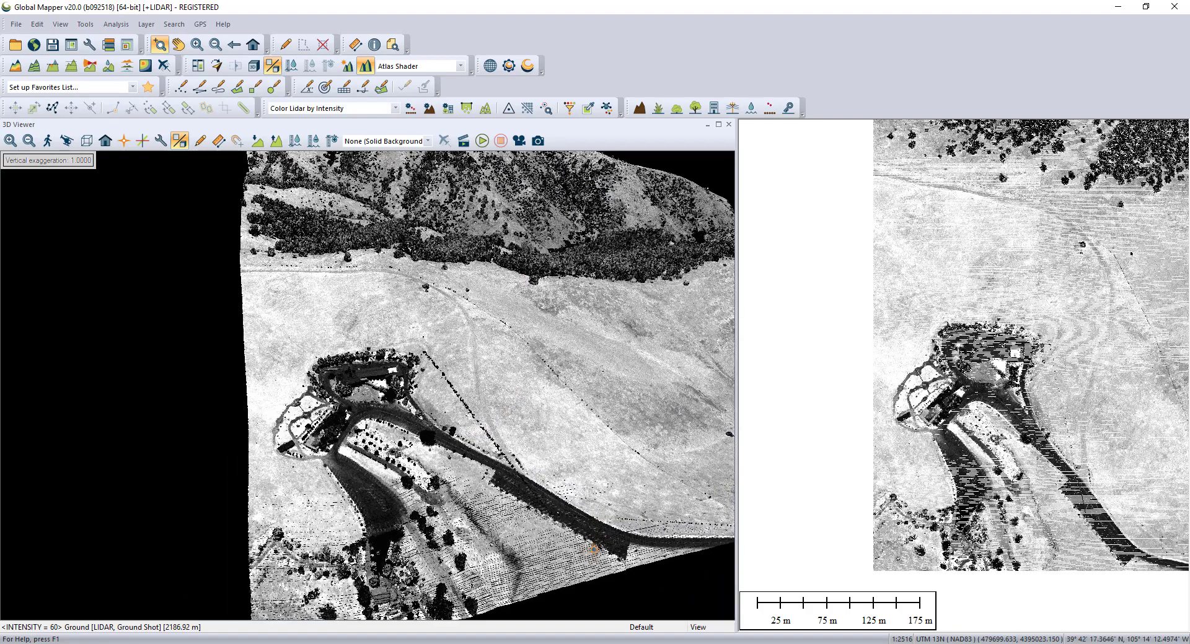
left_click_drag(674, 502, 323, 534)
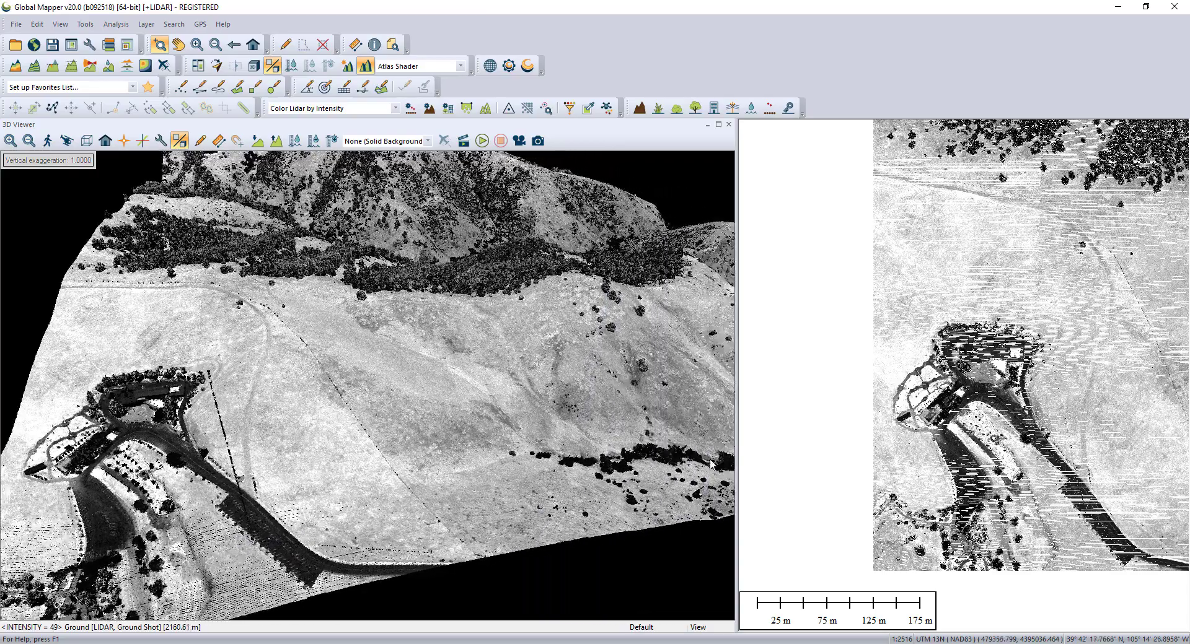
Step: Inspect the terraced slopes and pit at the tile's southeast corner in 3D, and return to a view of the whole tile
middle_click_drag(469, 493, 149, 533)
middle_click_drag(588, 477, 335, 527)
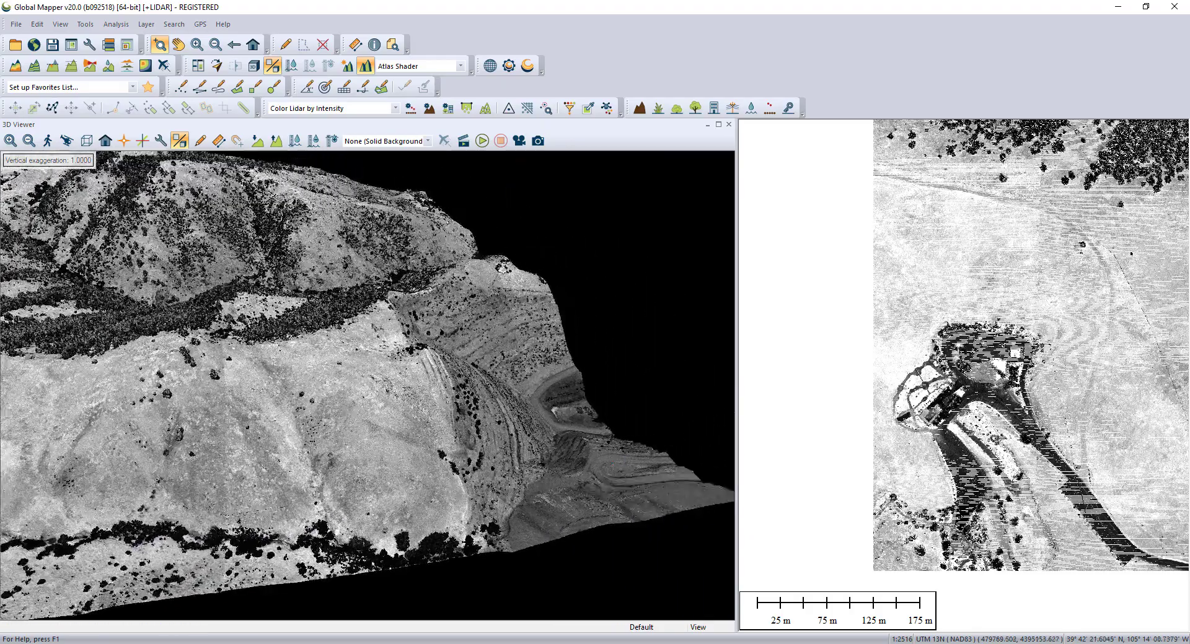
middle_click_drag(656, 441, 437, 556)
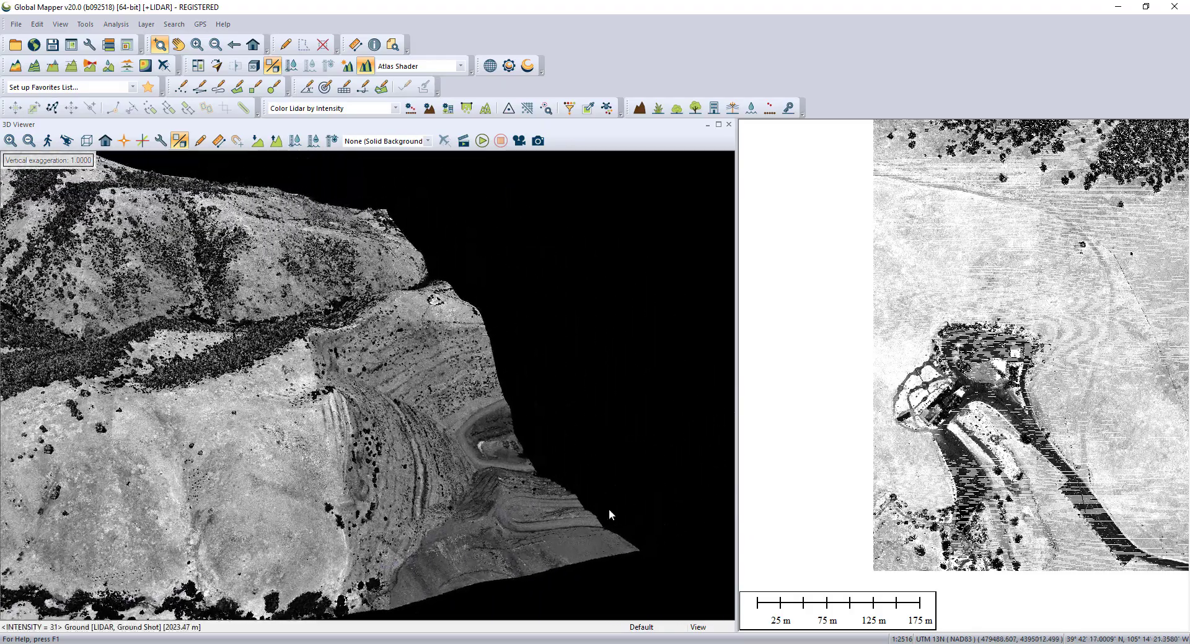
left_click_drag(603, 403, 223, 314)
middle_click_drag(481, 529, 195, 169)
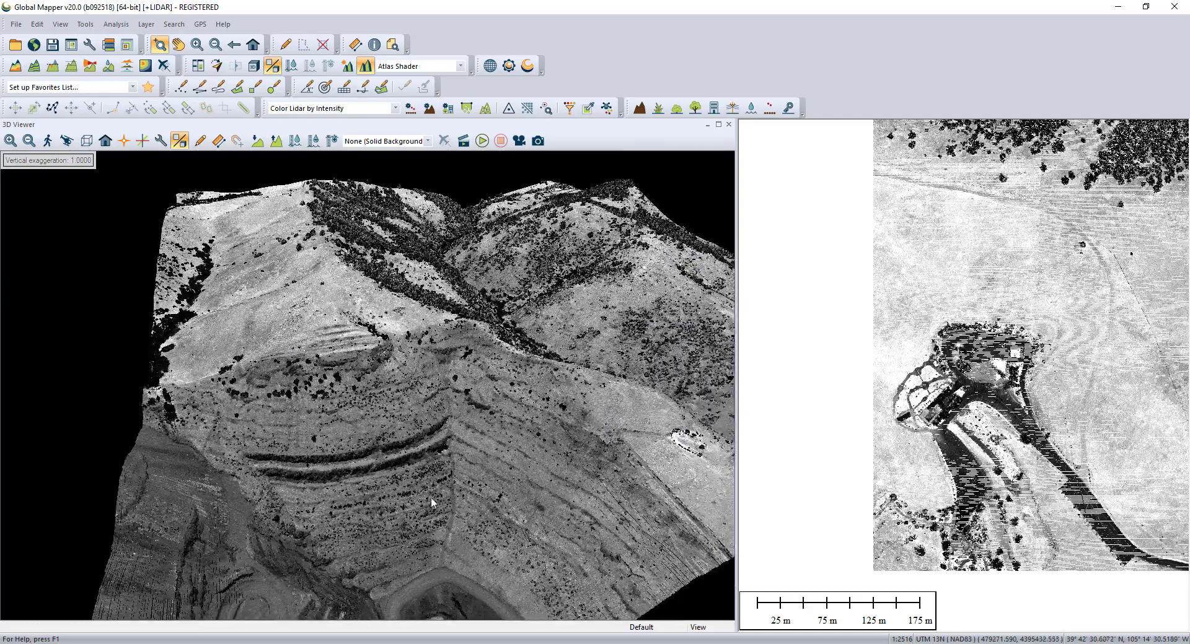
scroll(330, 377, "up", 4)
middle_click_drag(333, 377, 355, 313)
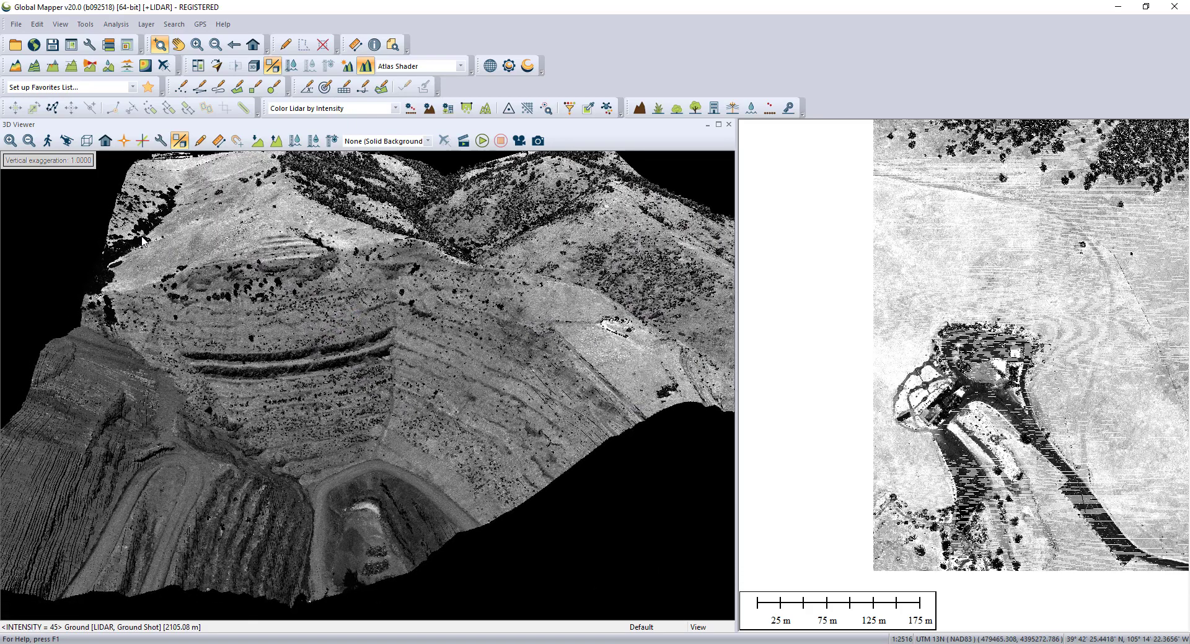
mouse_move(83, 281)
left_mouse_down()
mouse_move(193, 346)
mouse_move(459, 348)
left_mouse_up()
scroll(459, 348, "down", 5)
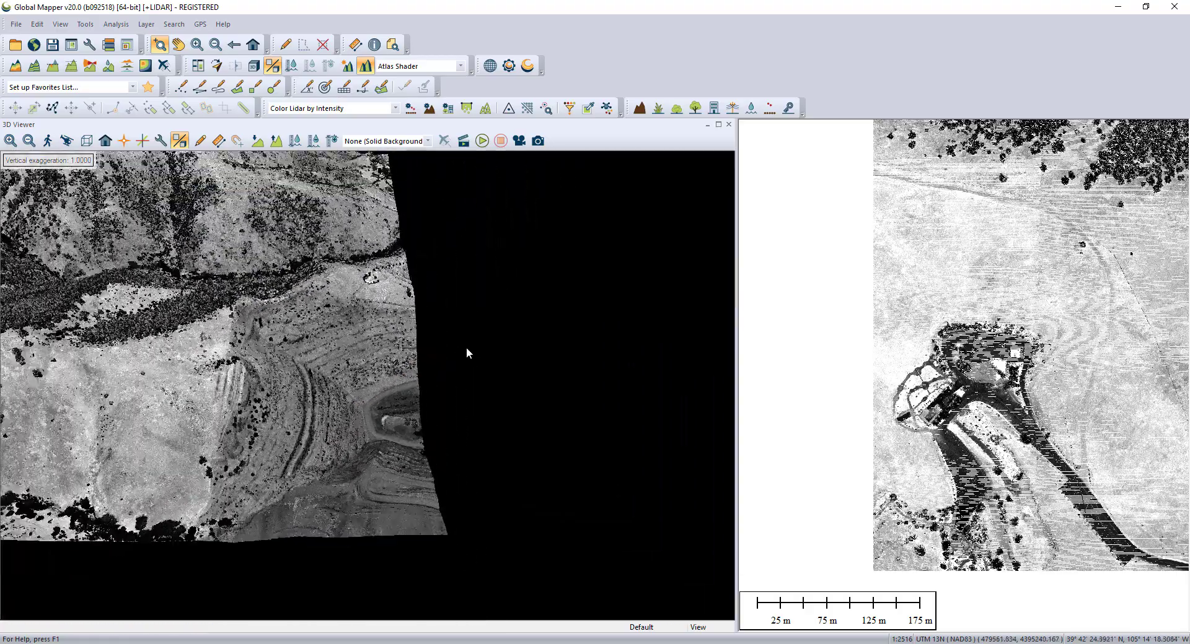
scroll(466, 348, "down", 4)
mouse_move(259, 337)
left_mouse_down()
mouse_move(413, 375)
mouse_move(376, 423)
mouse_move(456, 355)
left_mouse_up()
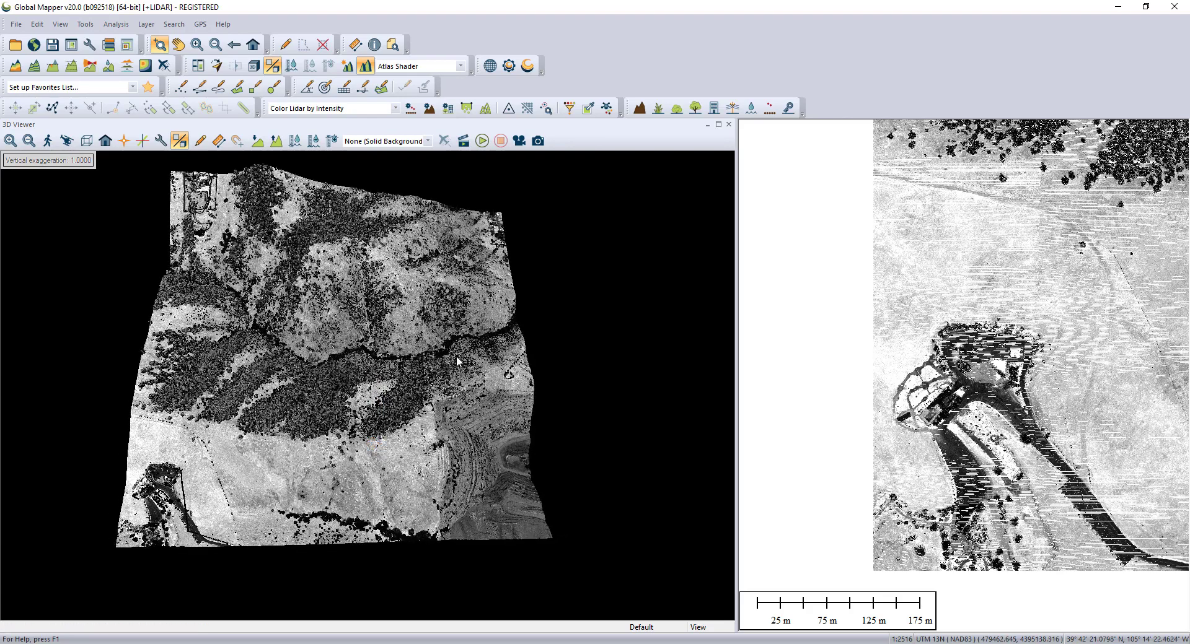
Step: Enable all classifications in the lidar filter, color the points by point source ID, and inspect the tile in 3D
left_click(568, 108)
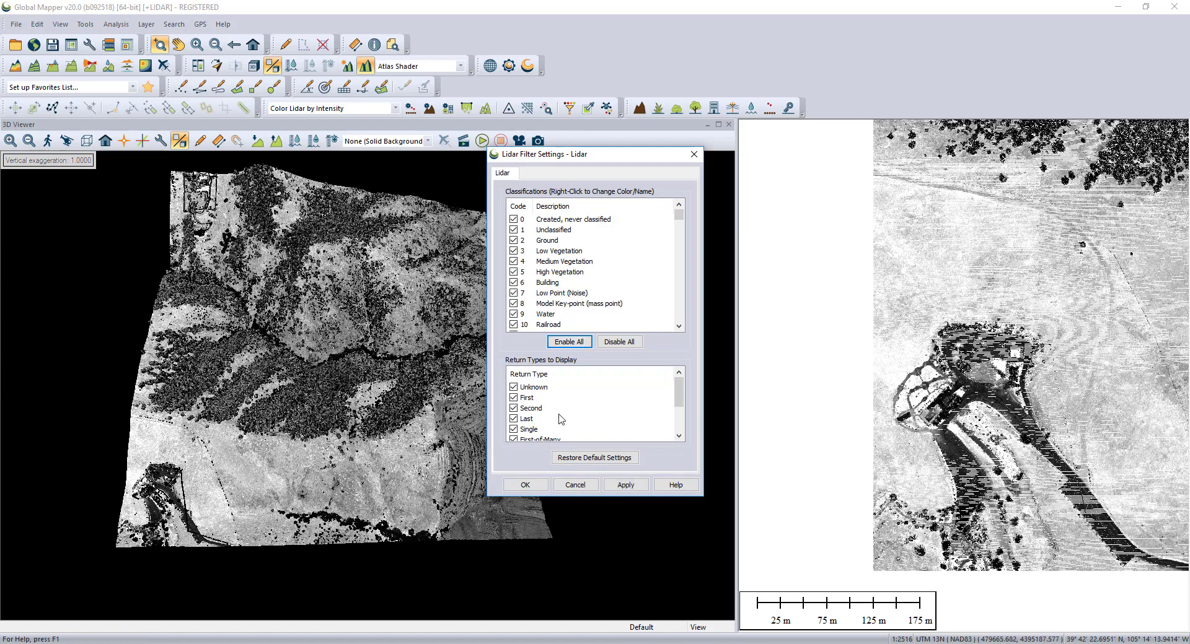
left_click(526, 485)
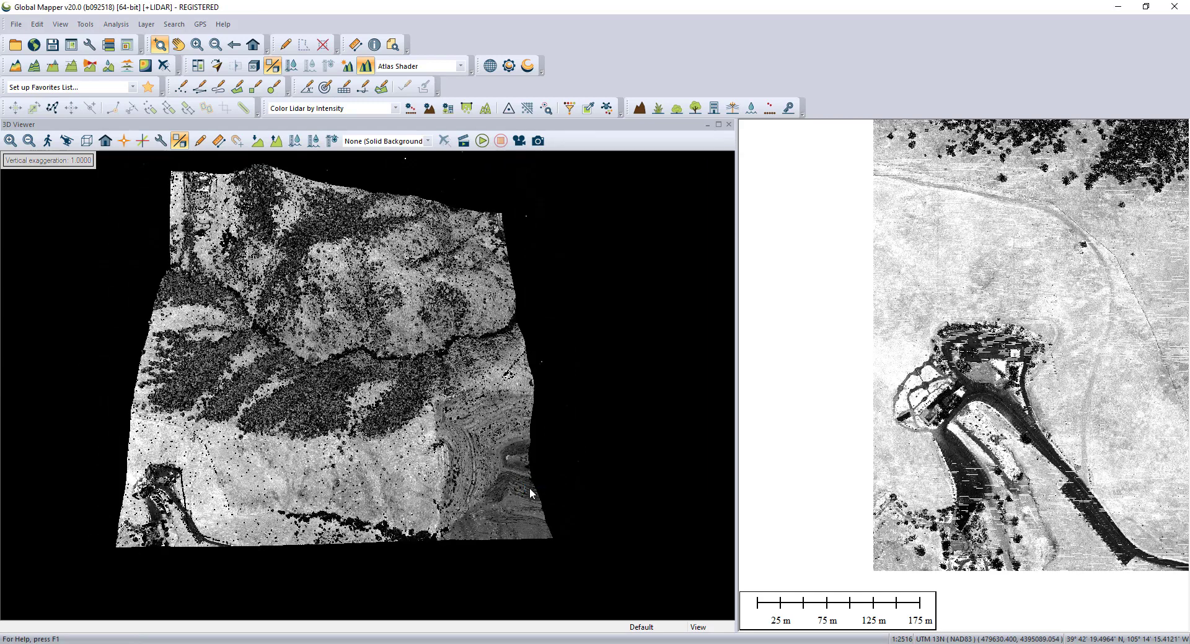
left_click(395, 109)
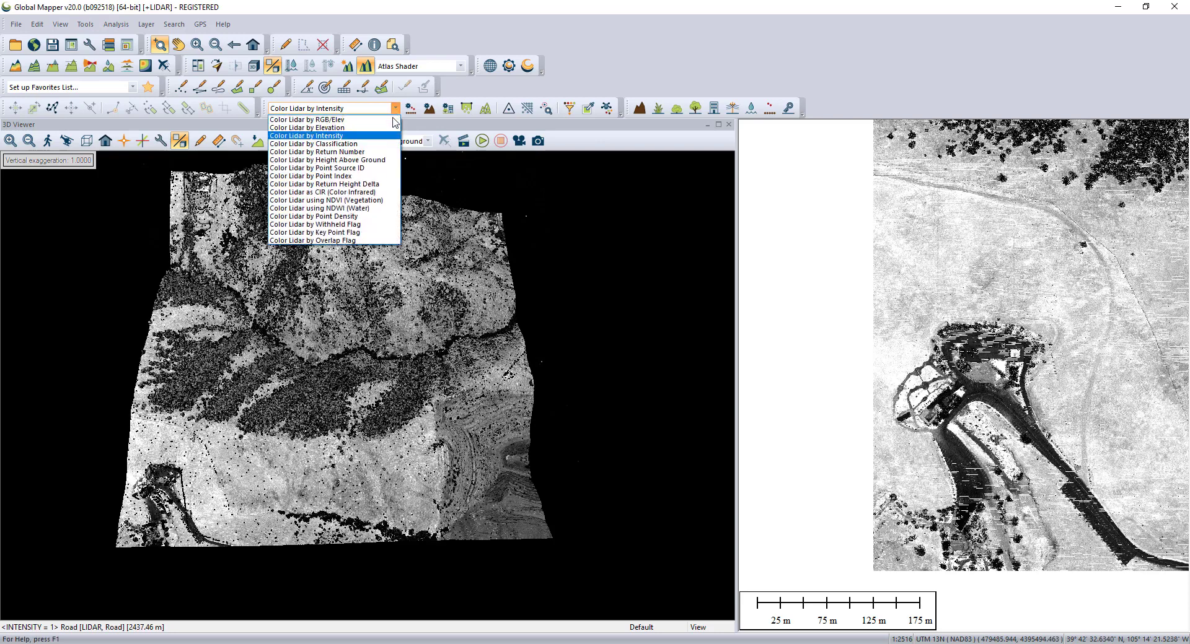
left_click(363, 168)
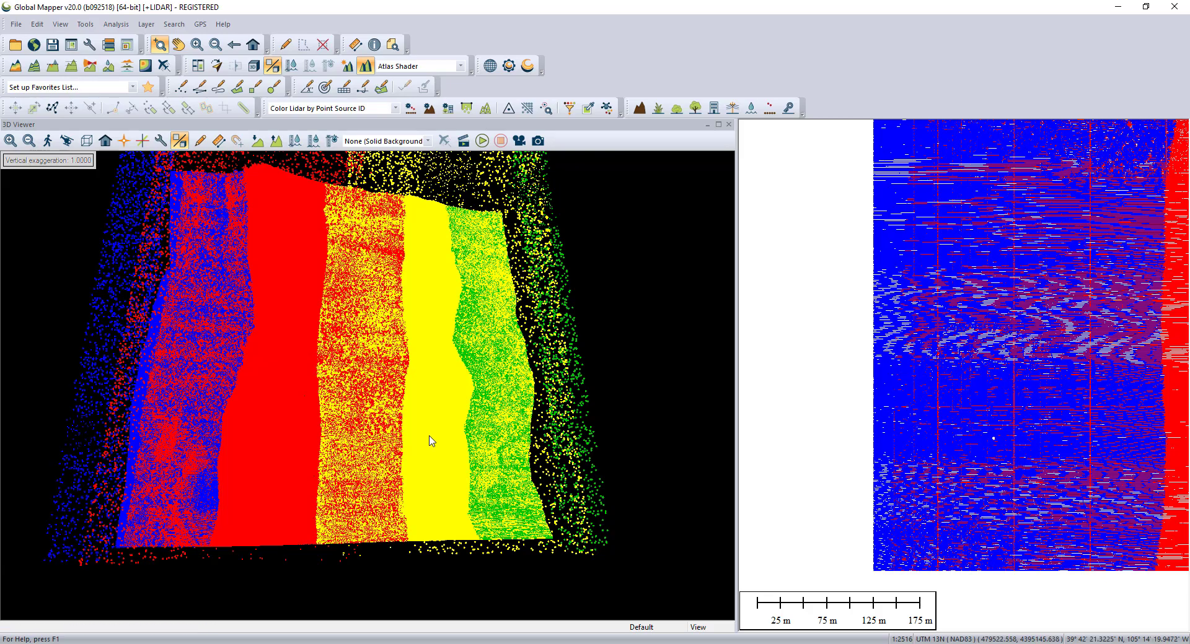
left_click_drag(425, 487, 428, 218)
left_click_drag(254, 250, 255, 426)
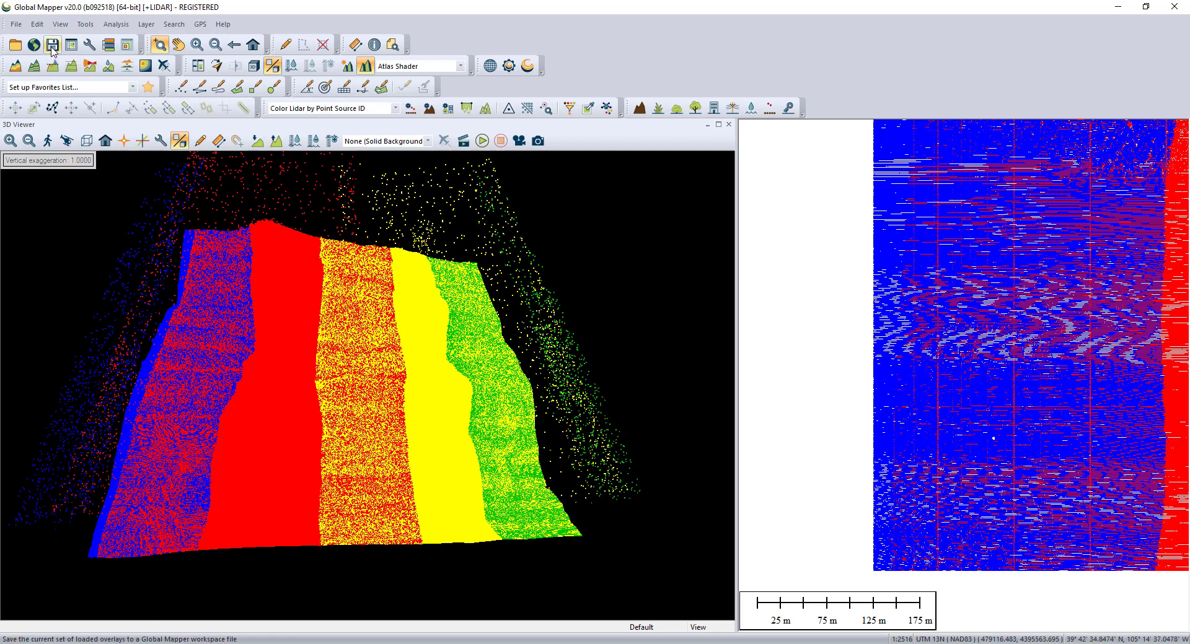
Step: Save the workspace as Lesson10c1 in Global Mapper Workspace format in the LAS_data folder
left_click(16, 25)
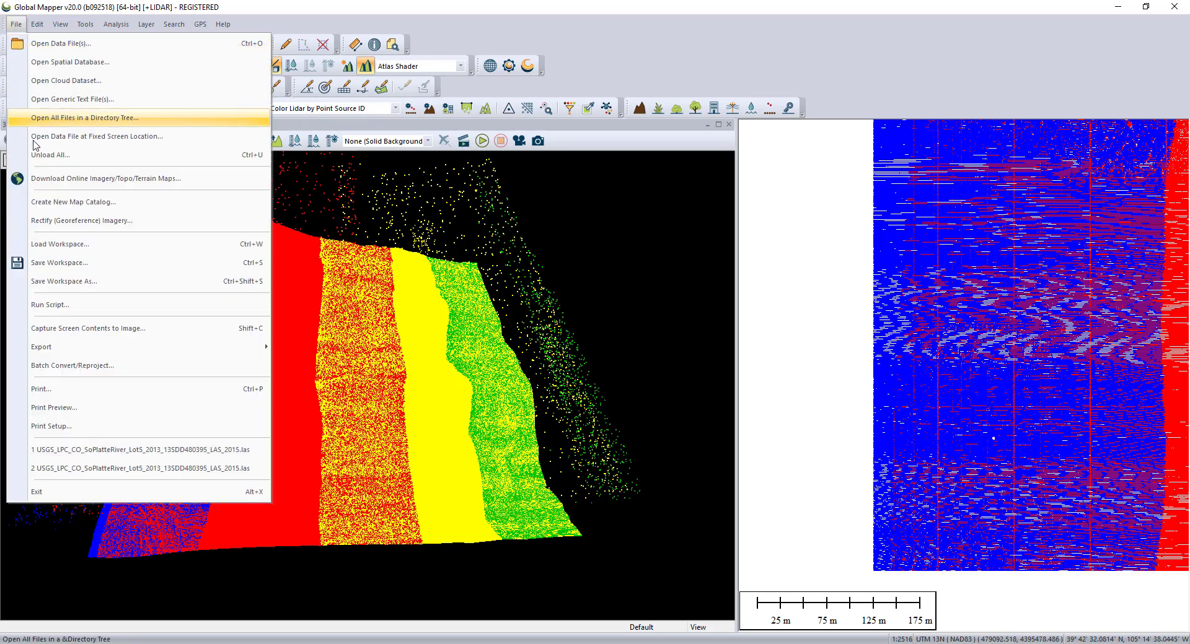
left_click(59, 263)
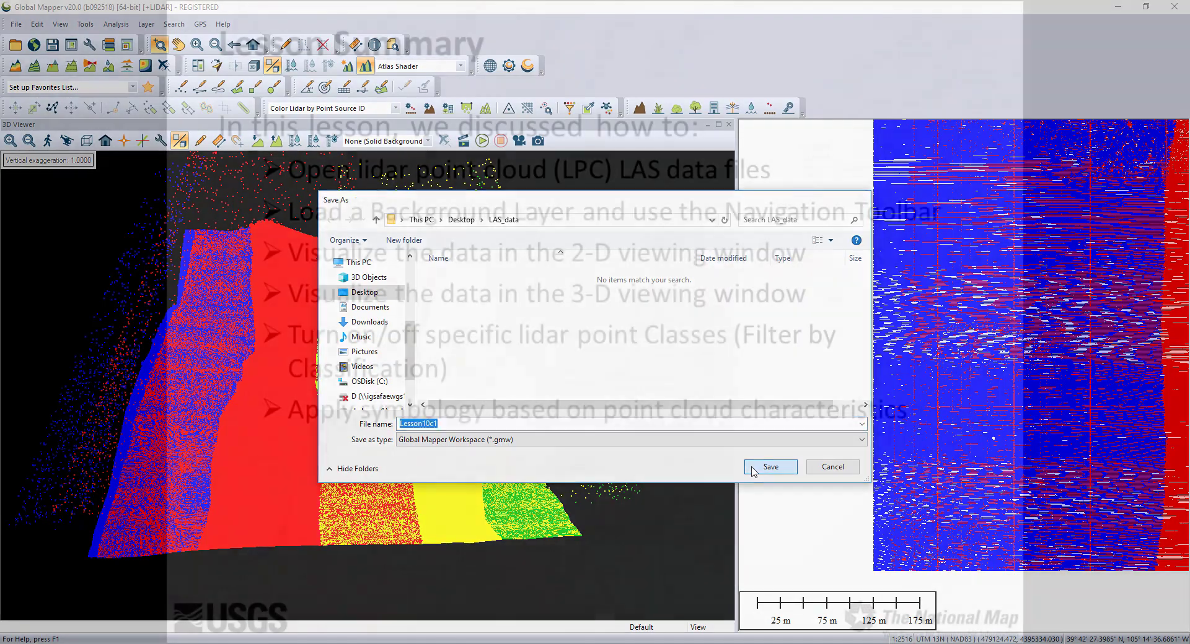
left_click(753, 471)
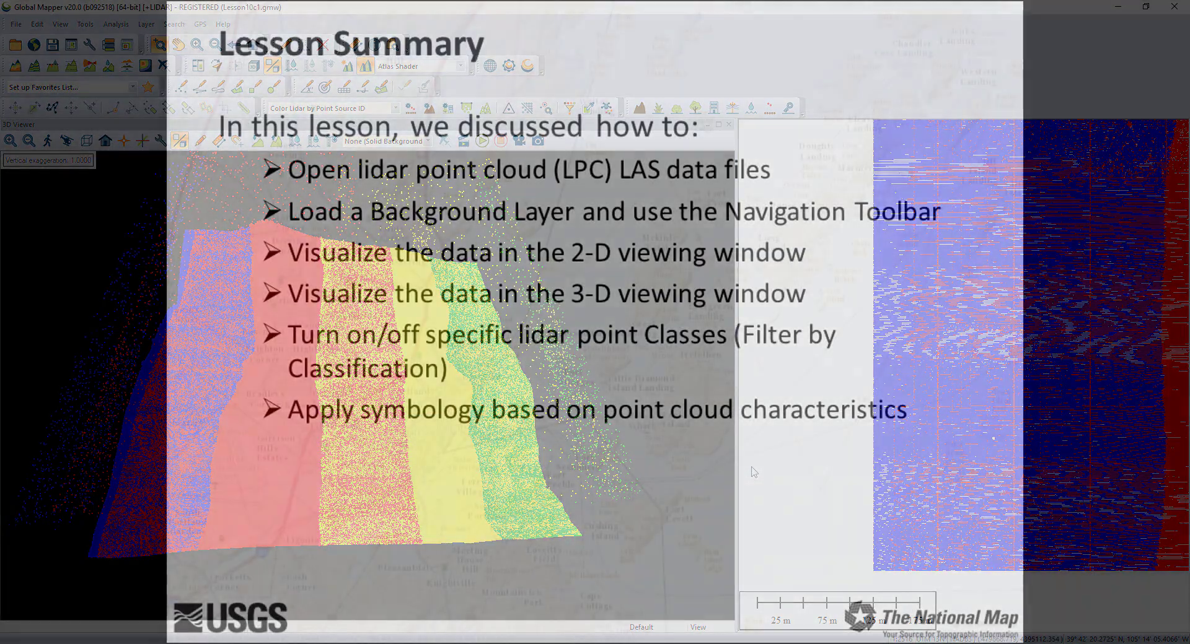